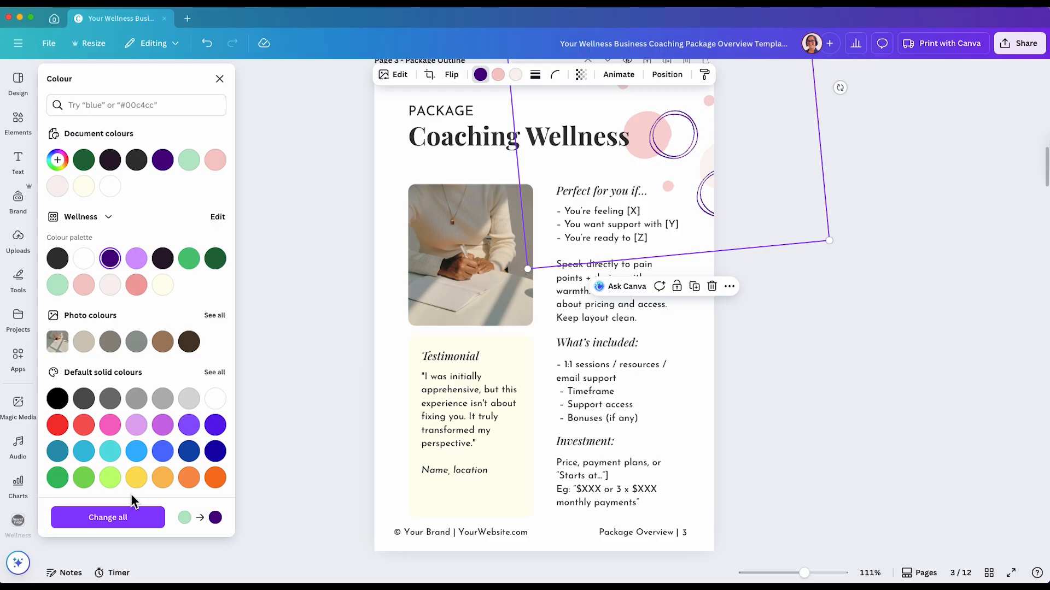
# Apply the light-green-to-dark-purple colour swap across all pages and scroll through the pages to review it
pyautogui.click(126, 518)
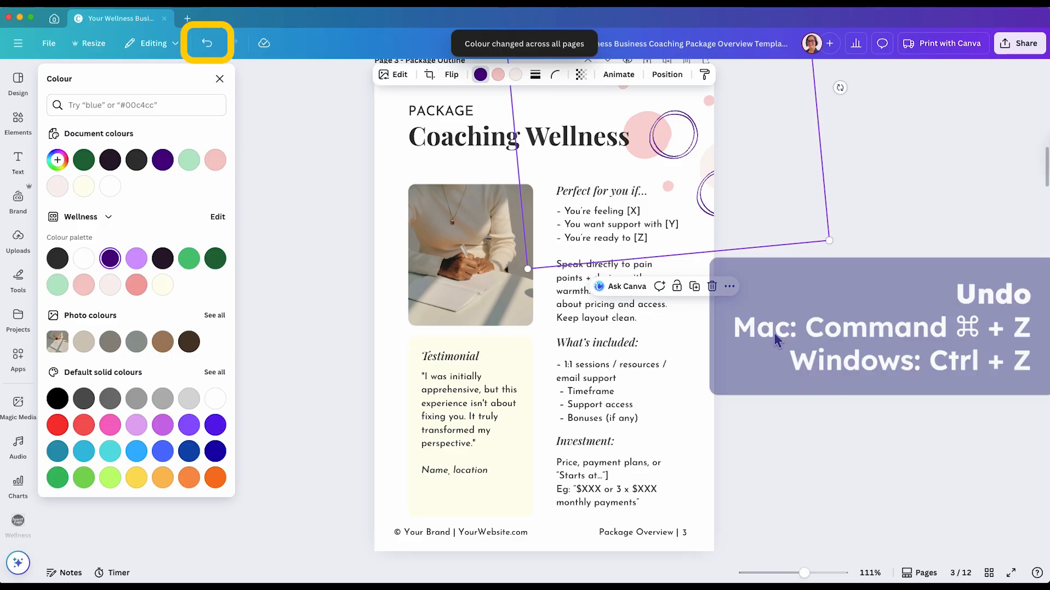
pyautogui.scroll(-15, 544, 312)
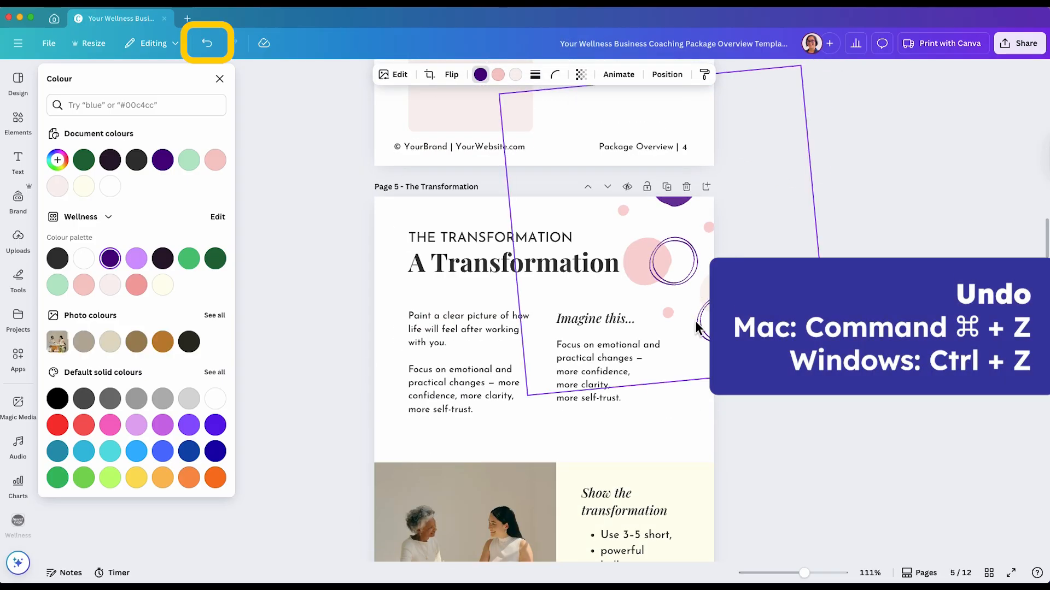
pyautogui.scroll(-10, 705, 339)
pyautogui.scroll(-5, 710, 363)
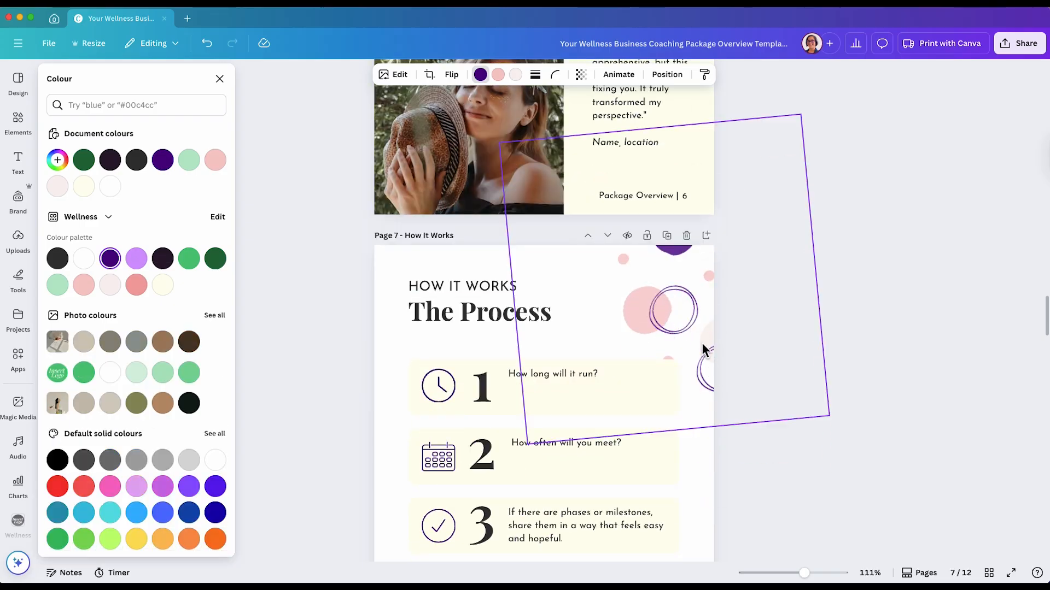
pyautogui.scroll(-18, 817, 352)
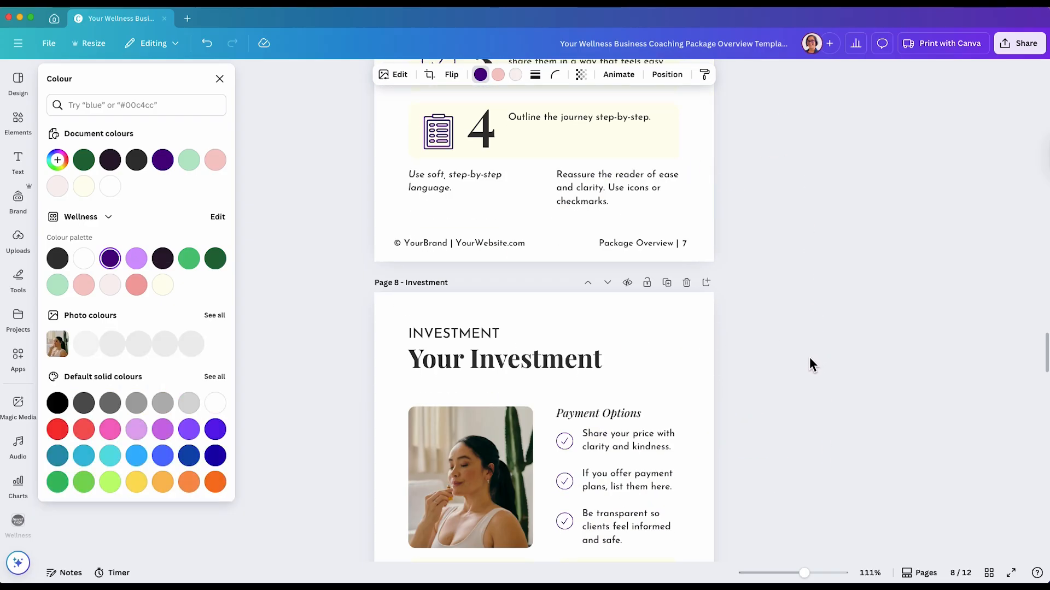
pyautogui.scroll(-10, 809, 356)
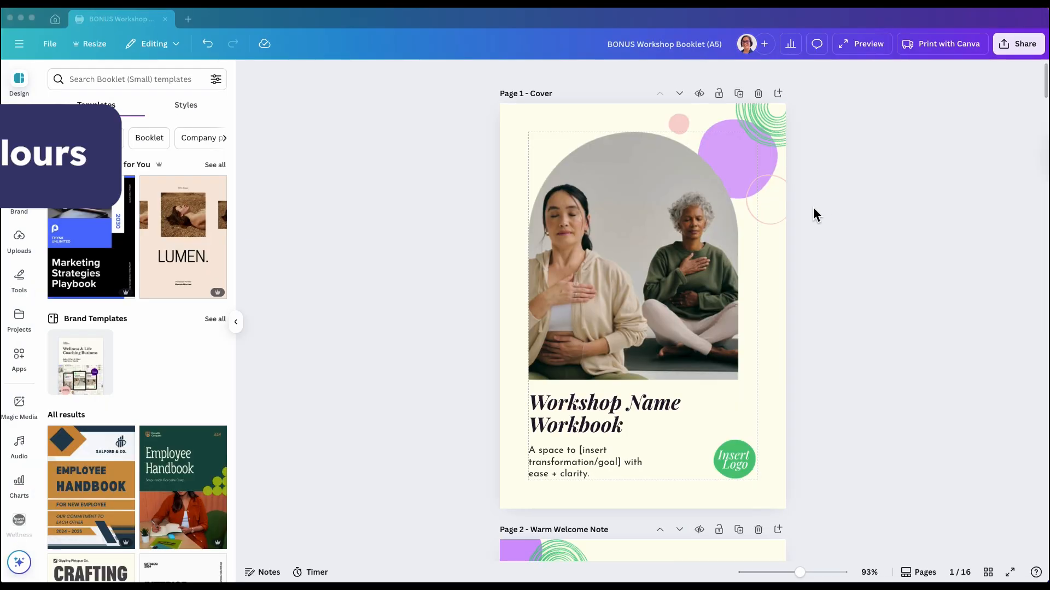
pyautogui.scroll(-5, 802, 257)
pyautogui.scroll(-2, 800, 263)
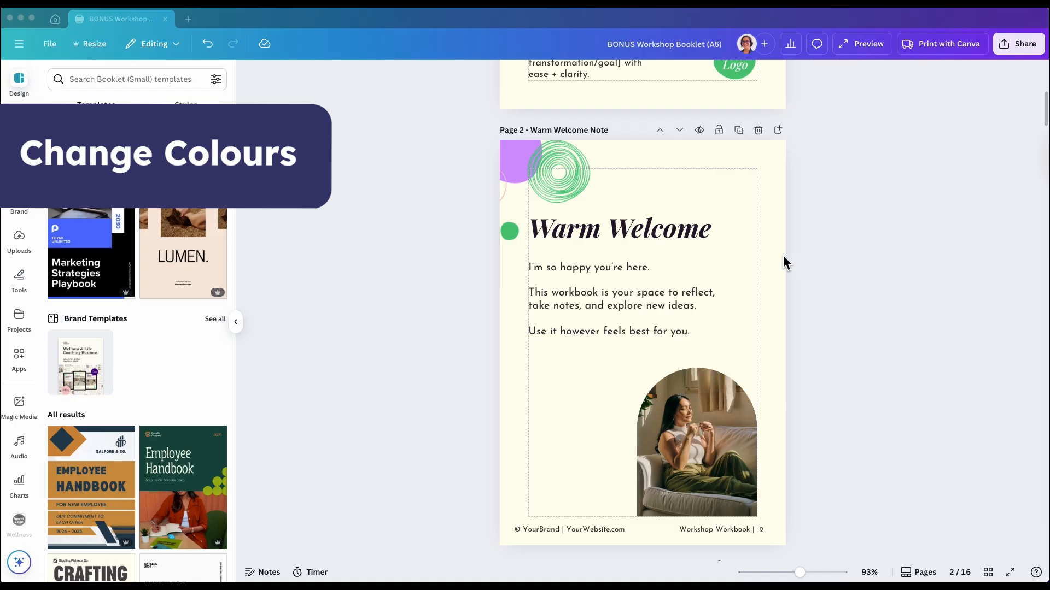
# Select page 2 and open its background colour picker to check the hex value
pyautogui.click(776, 255)
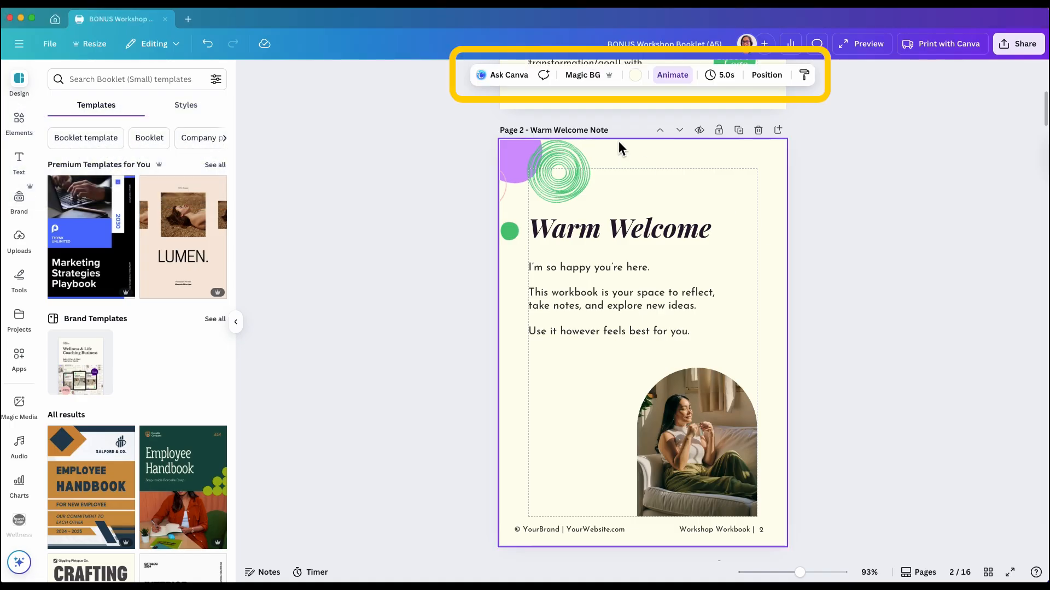
pyautogui.click(635, 75)
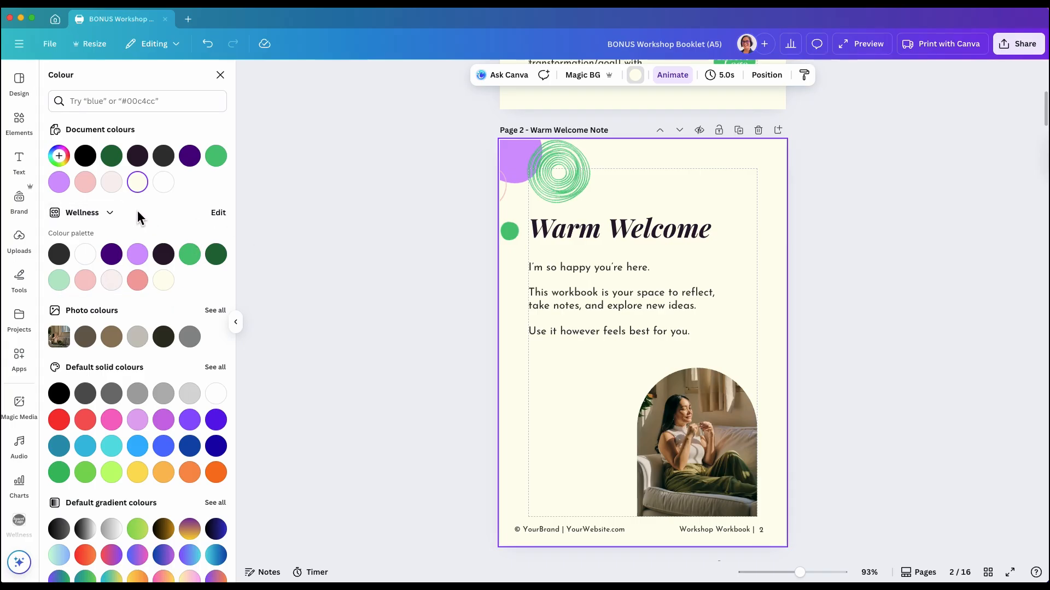
pyautogui.click(59, 156)
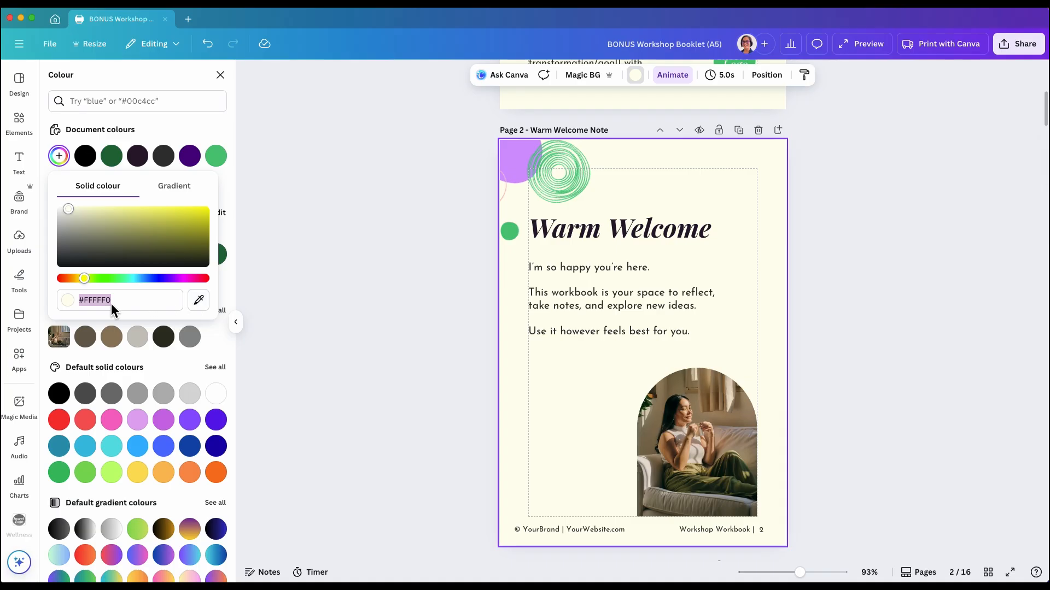
pyautogui.click(332, 319)
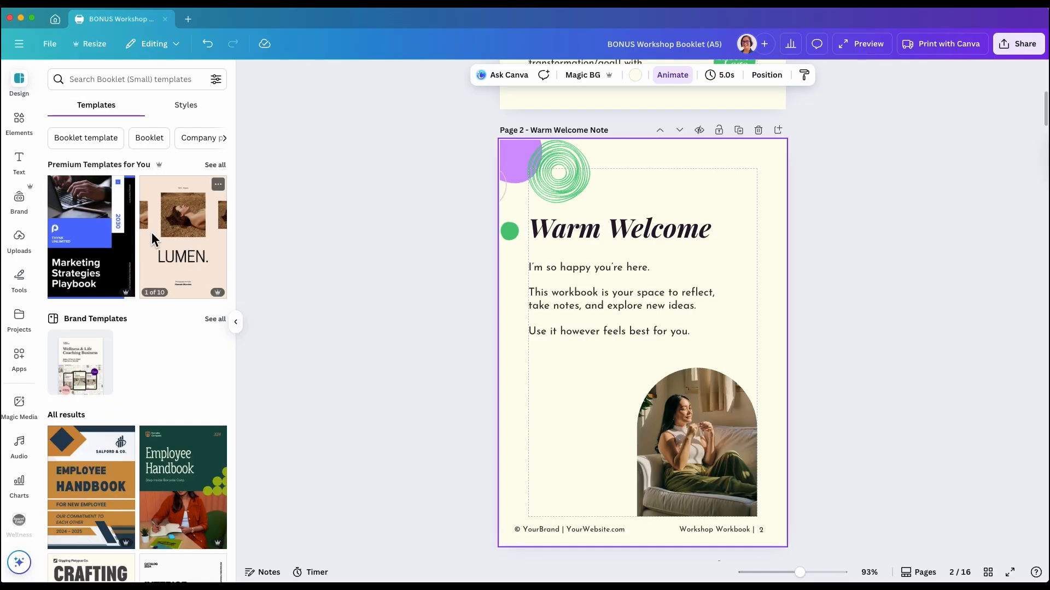
# Shuffle the Wellness brand colour palette onto page 2 several times and apply the chosen combination to all pages
pyautogui.click(20, 208)
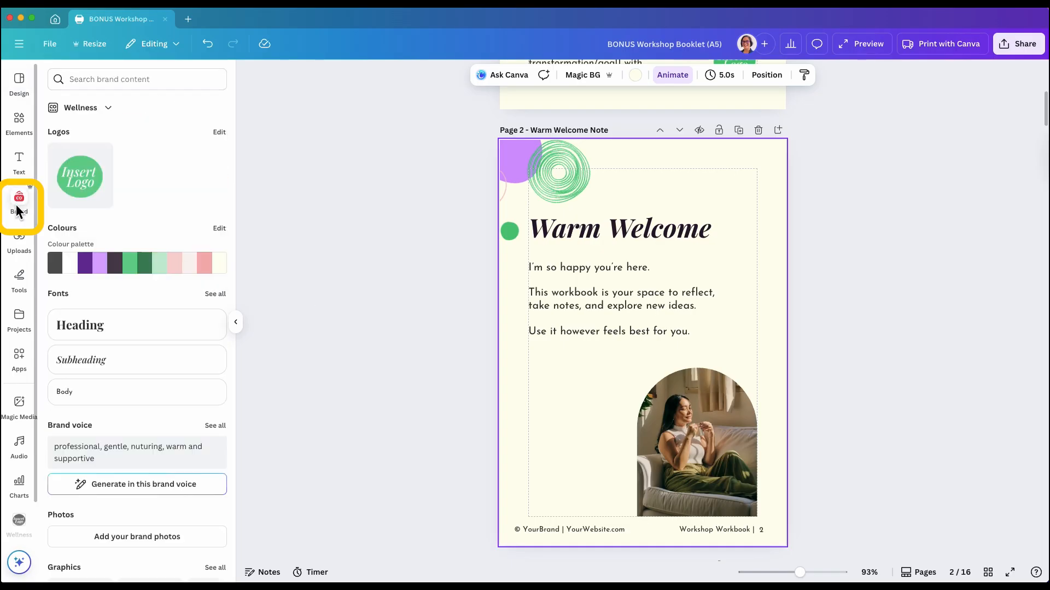
pyautogui.click(139, 262)
pyautogui.click(139, 262)
pyautogui.click(139, 262)
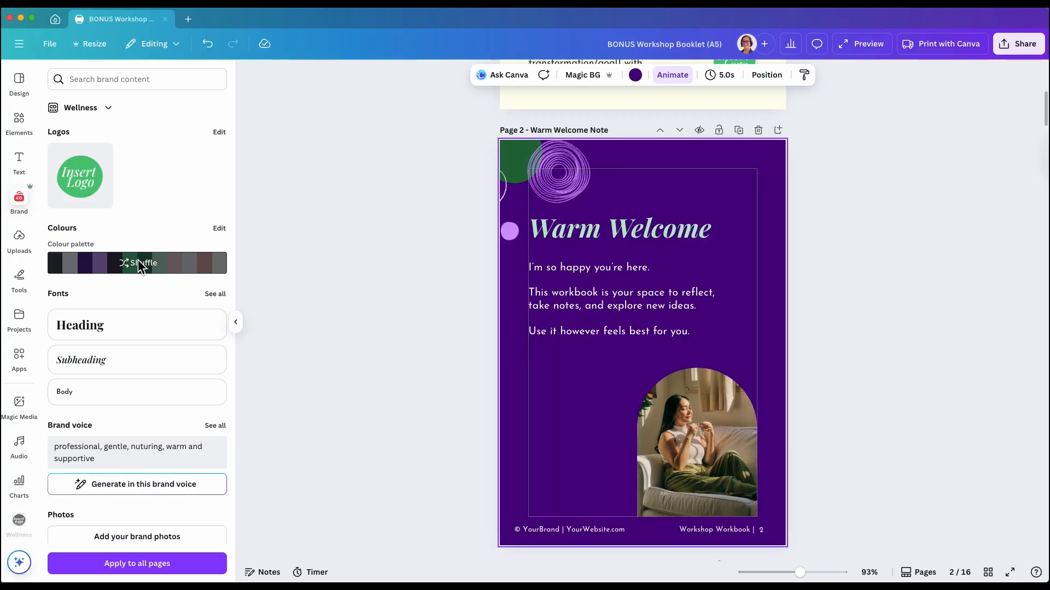
pyautogui.click(135, 261)
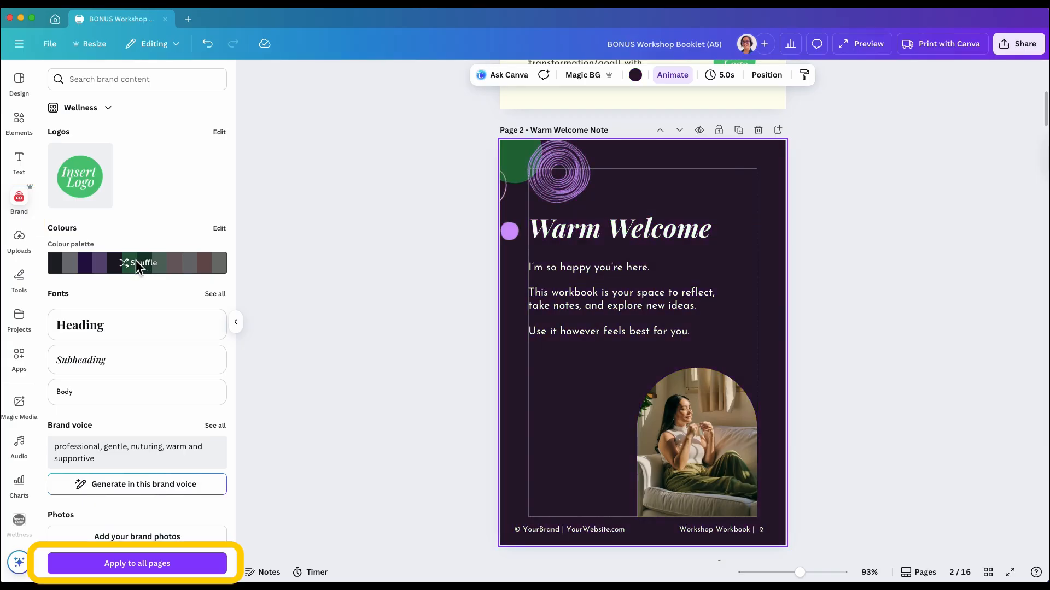
pyautogui.click(136, 261)
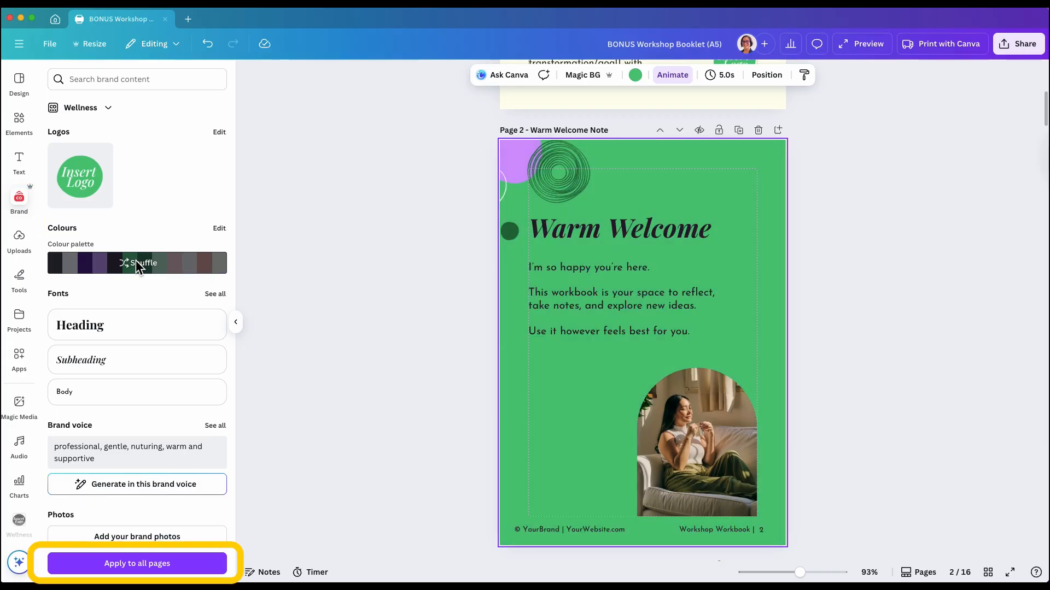
pyautogui.click(103, 562)
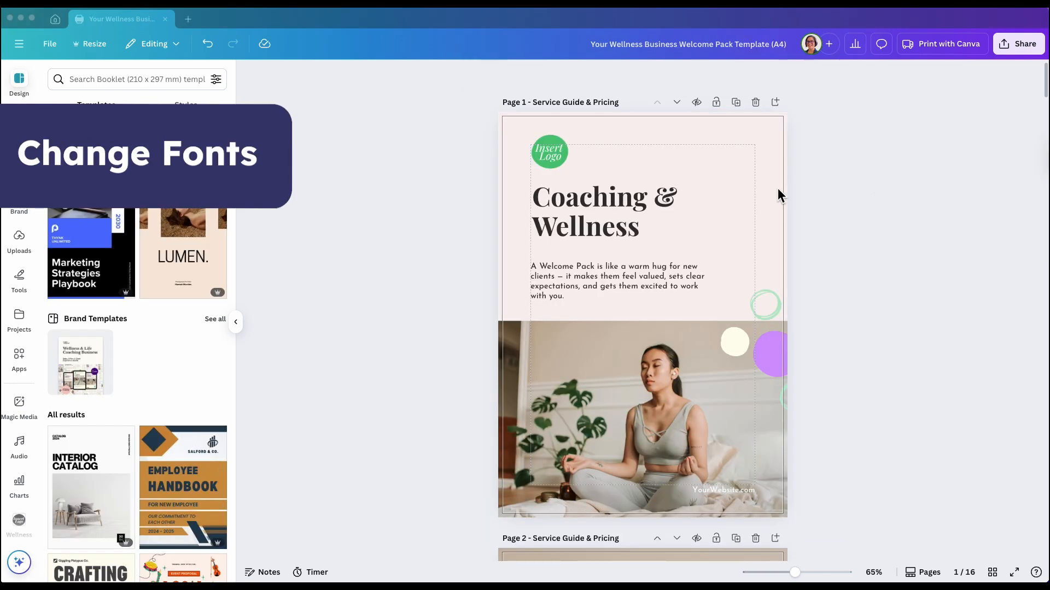
# Change the page 3 heading font to Libre Baskerville and apply it across the whole design
pyautogui.scroll(-10, 778, 189)
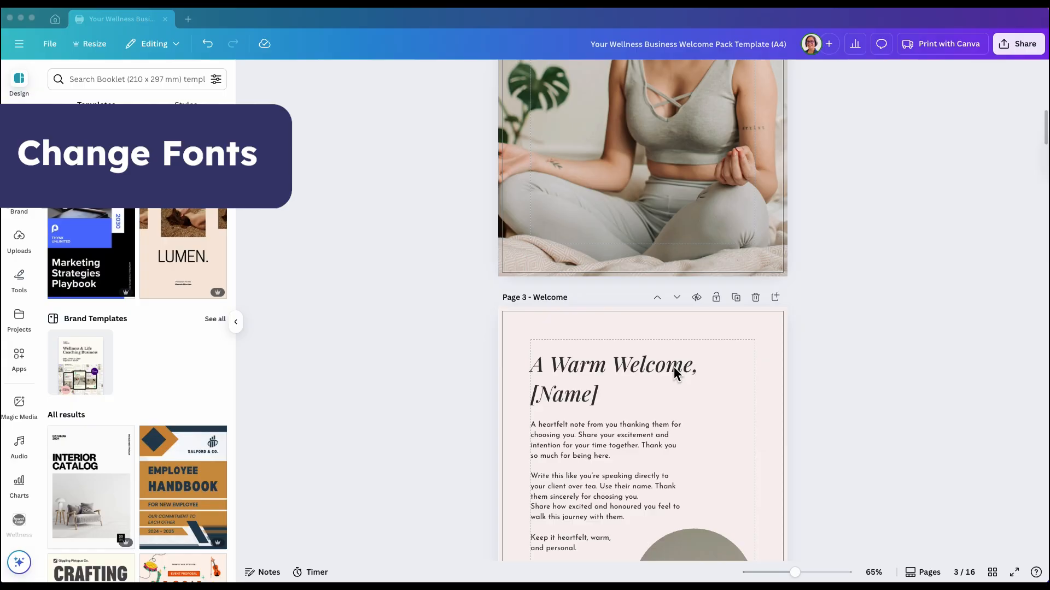
pyautogui.click(674, 366)
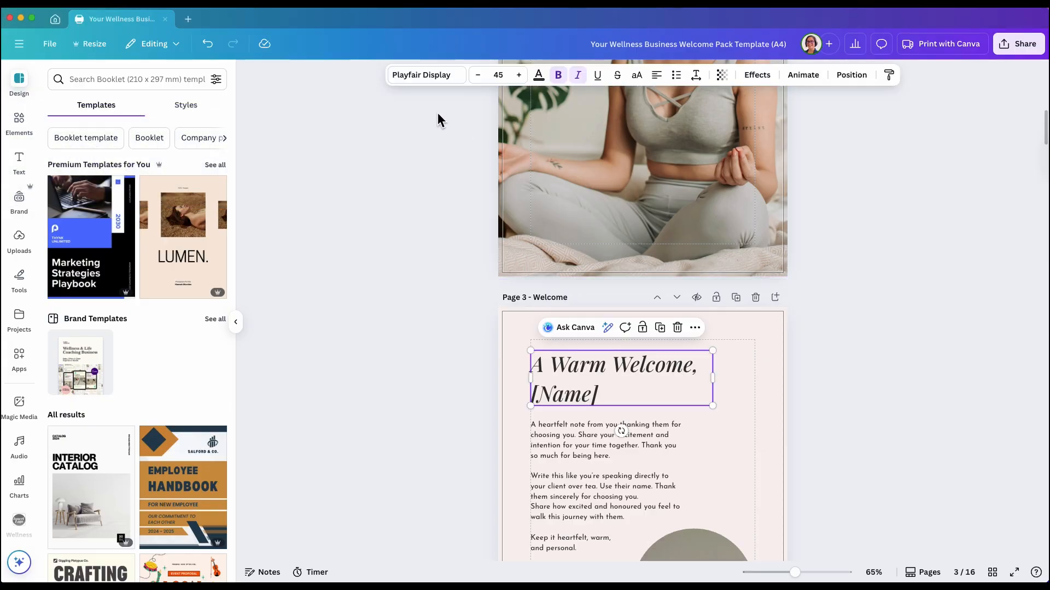
pyautogui.click(421, 76)
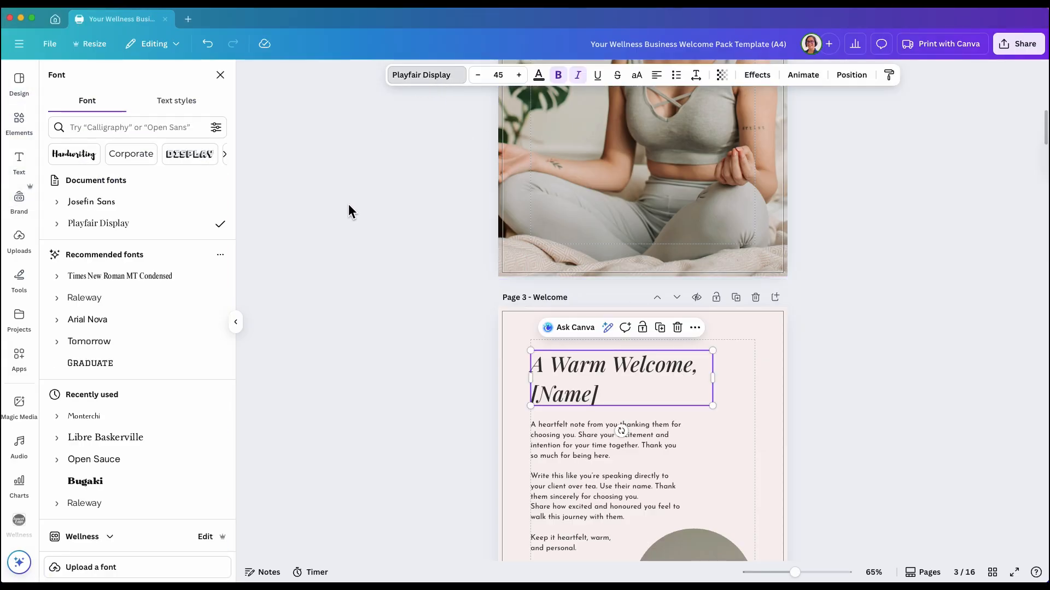
pyautogui.click(108, 445)
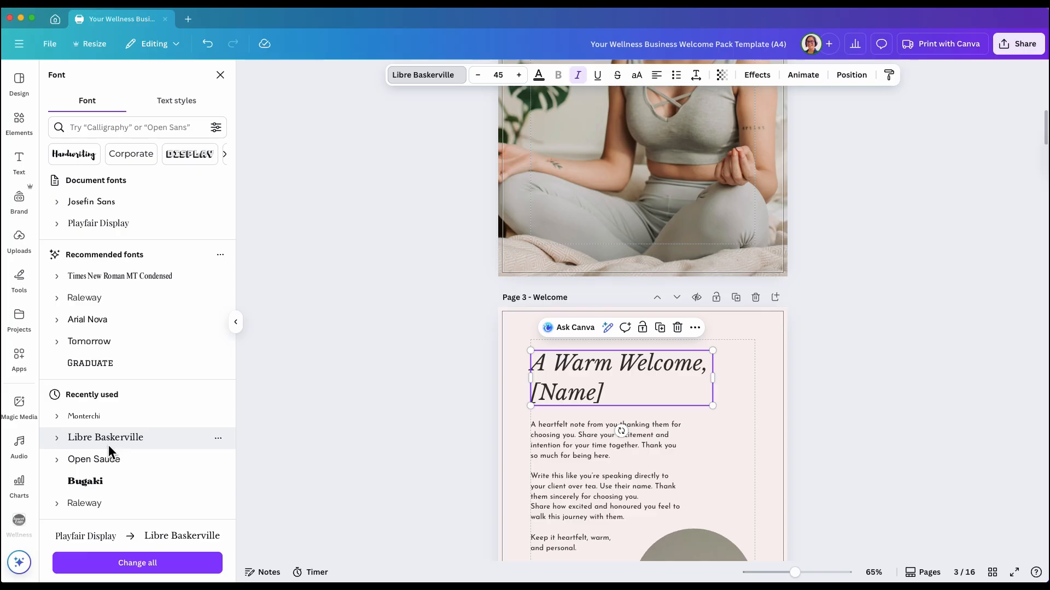
pyautogui.click(163, 570)
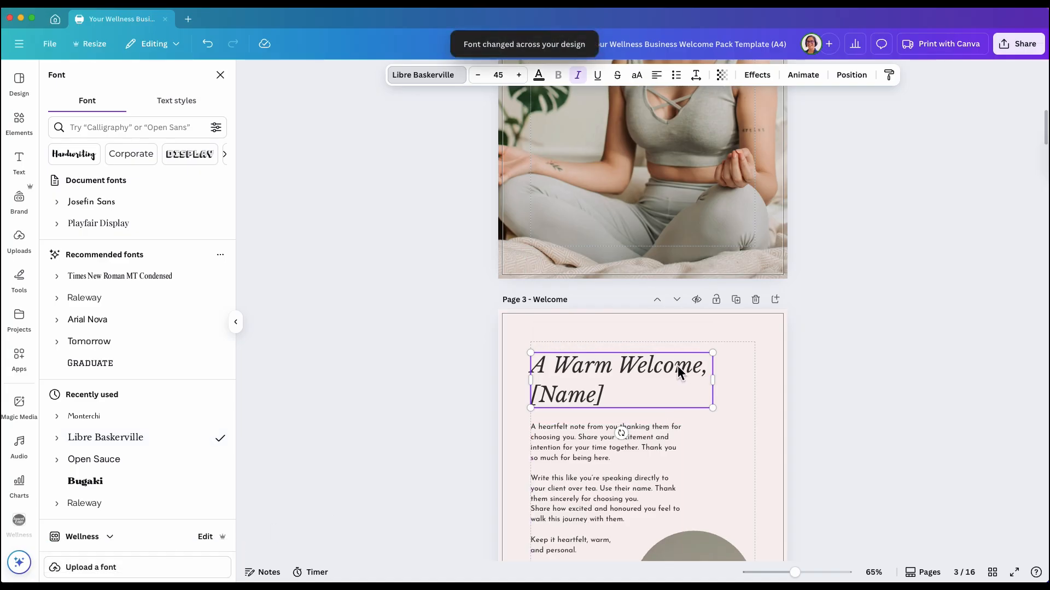
# Change the page 4 body text font to Open Sauce and apply it across the whole design
pyautogui.scroll(-7, 677, 365)
pyautogui.scroll(-5, 633, 389)
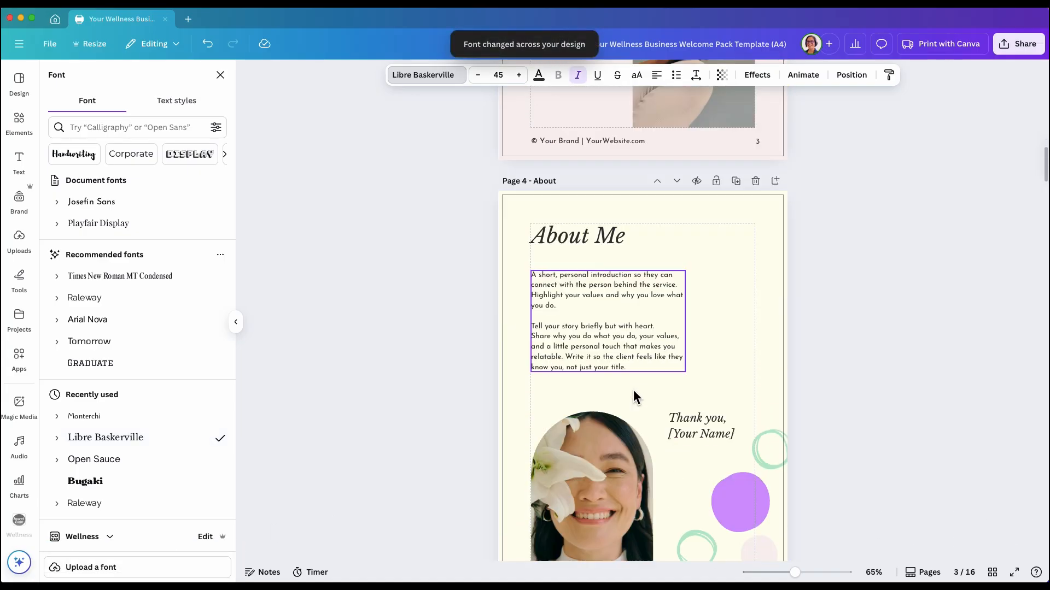
pyautogui.scroll(-3, 641, 376)
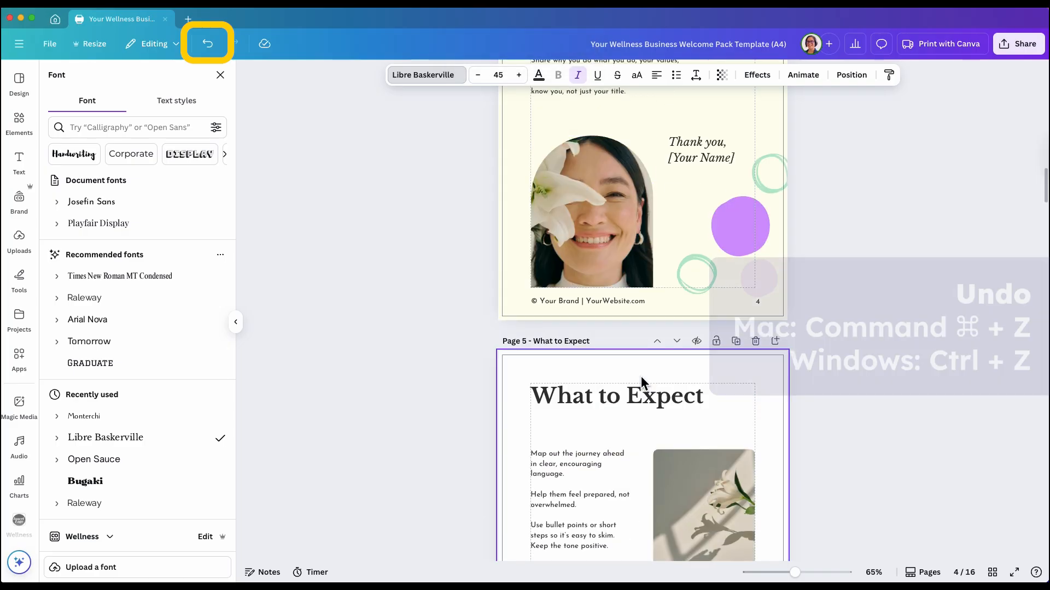
pyautogui.scroll(4, 640, 375)
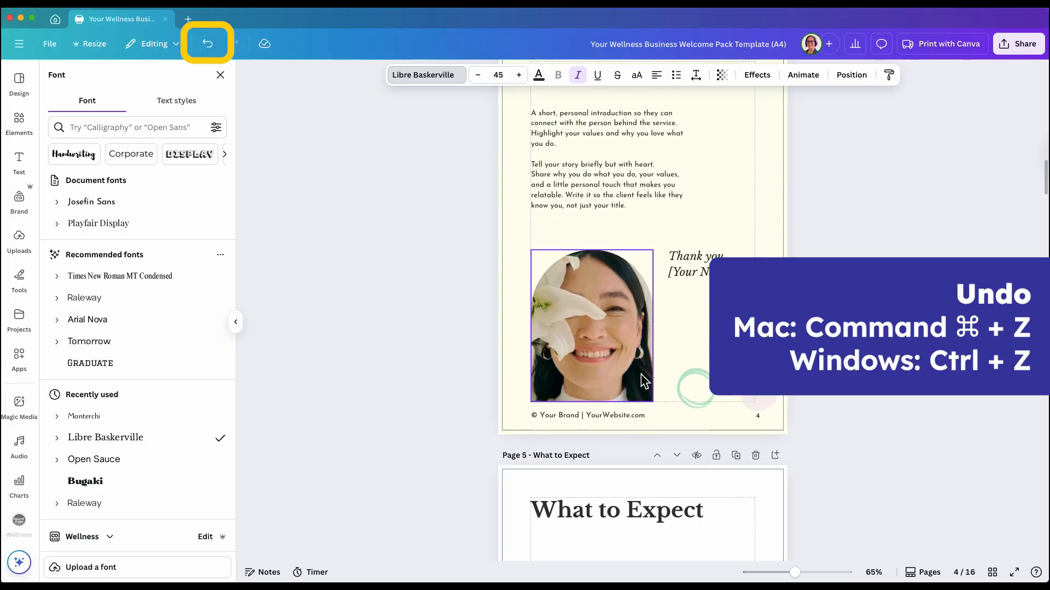
pyautogui.click(633, 230)
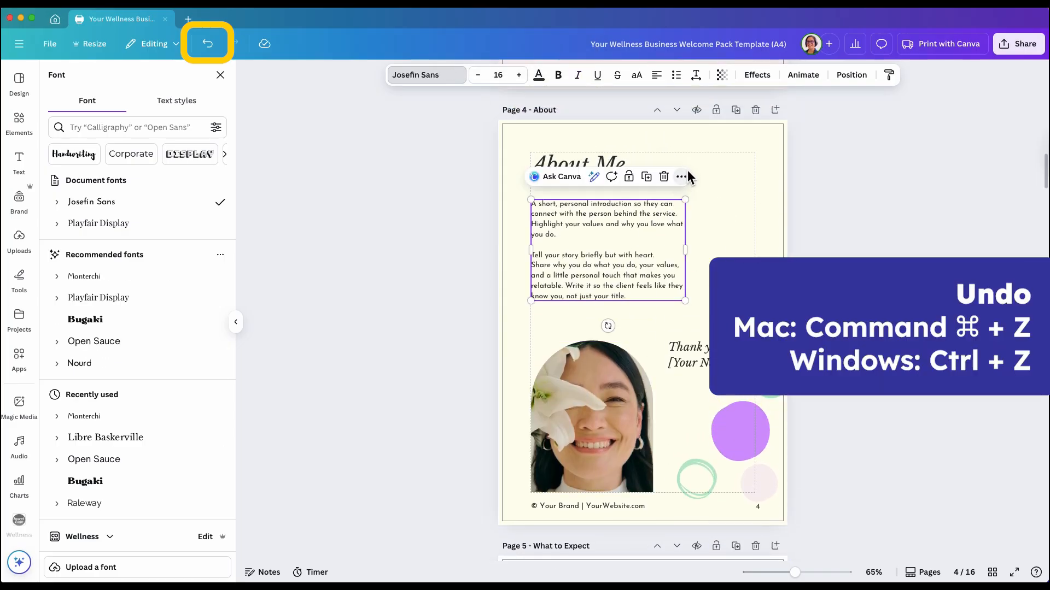
pyautogui.click(453, 76)
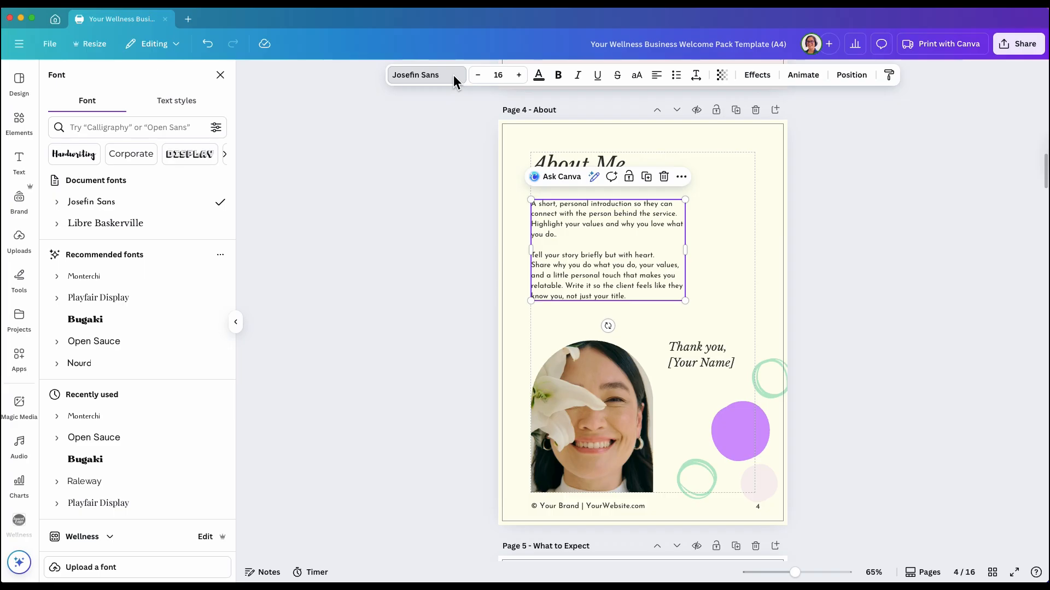
pyautogui.click(92, 339)
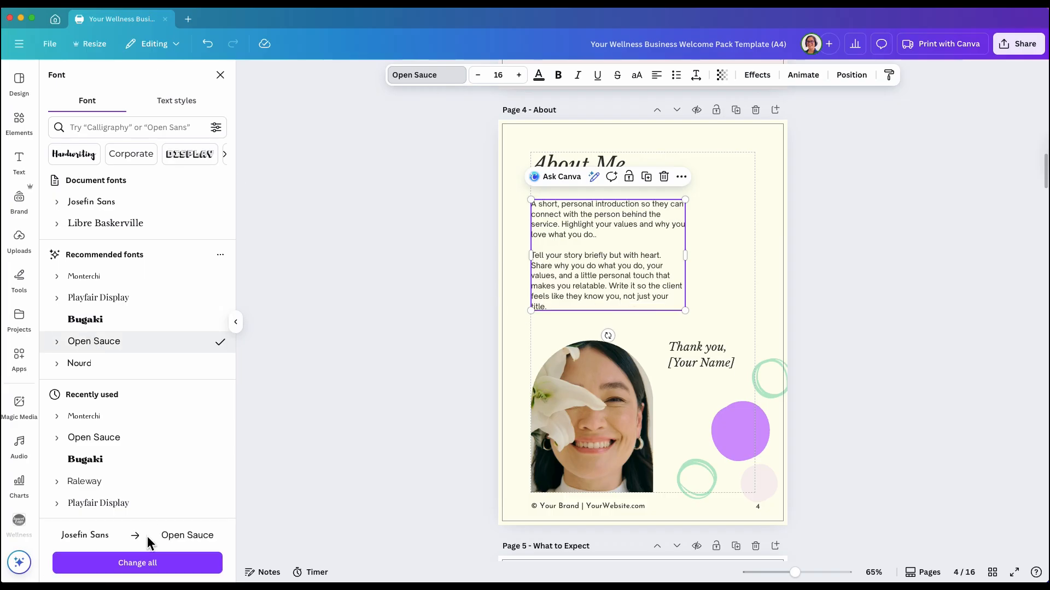
pyautogui.click(134, 563)
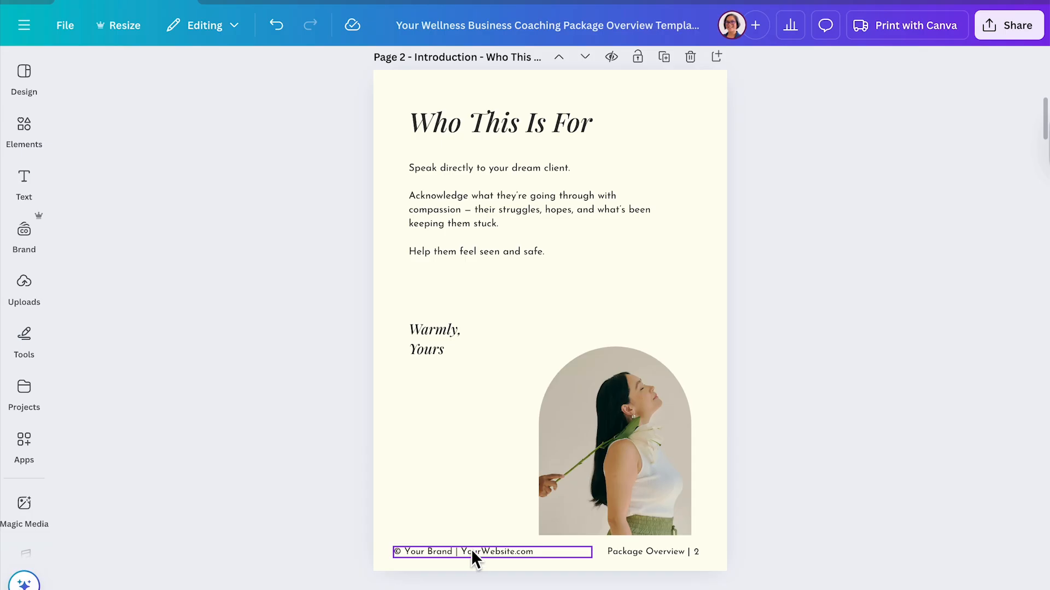
# Copy the page 4 footer text and paste it into the Find field of Find and replace text
pyautogui.scroll(-15, 470, 549)
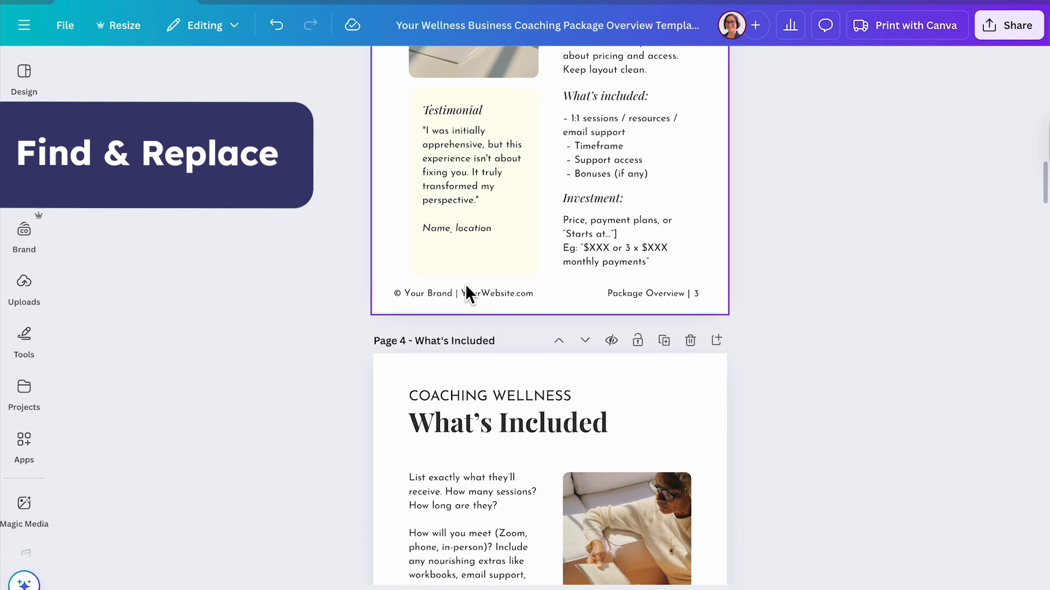
pyautogui.scroll(-6, 468, 291)
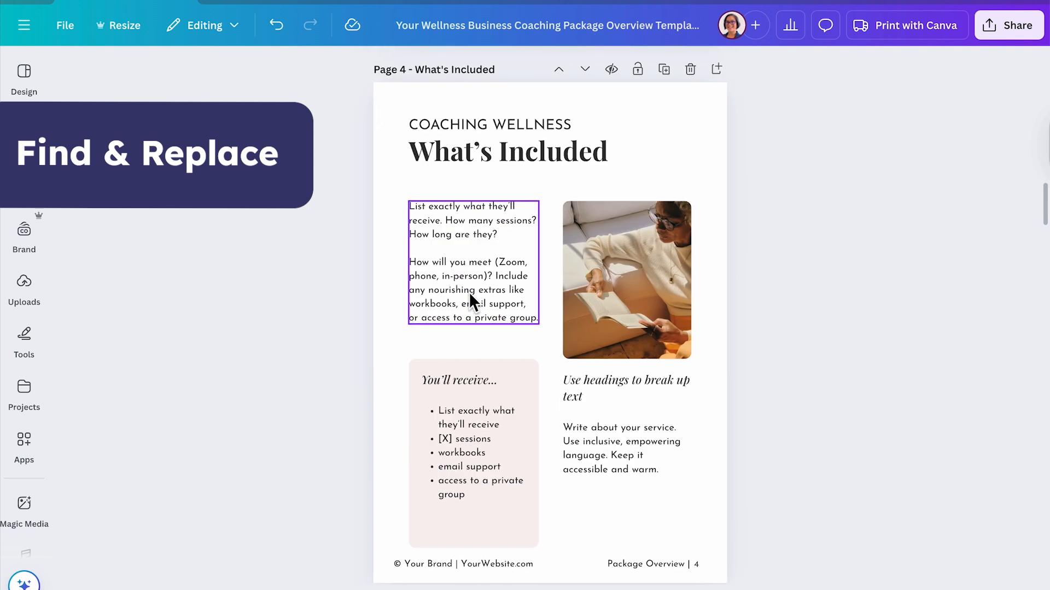
pyautogui.click(478, 507)
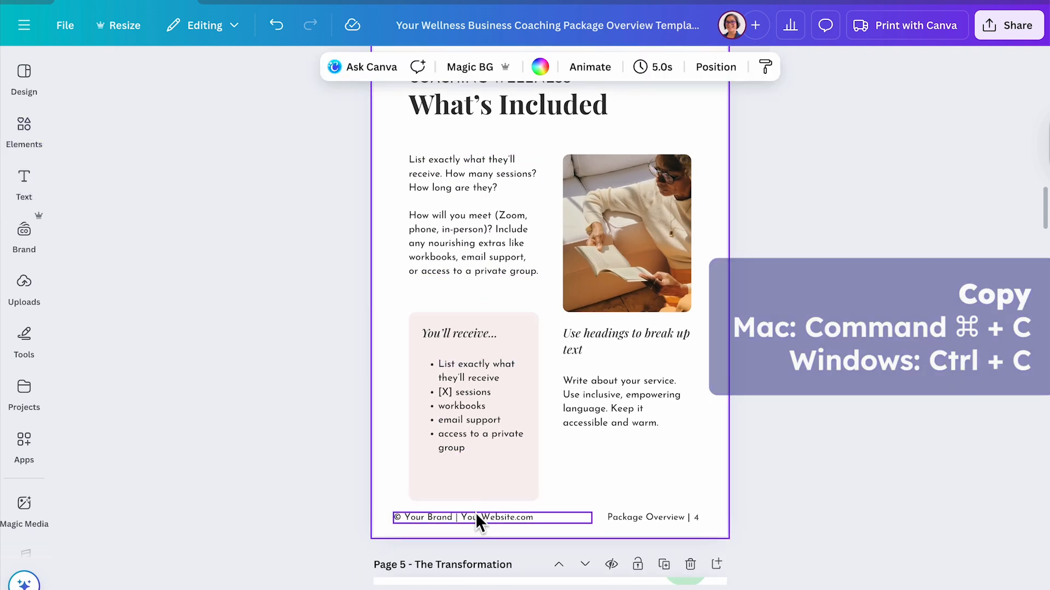
pyautogui.click(474, 514)
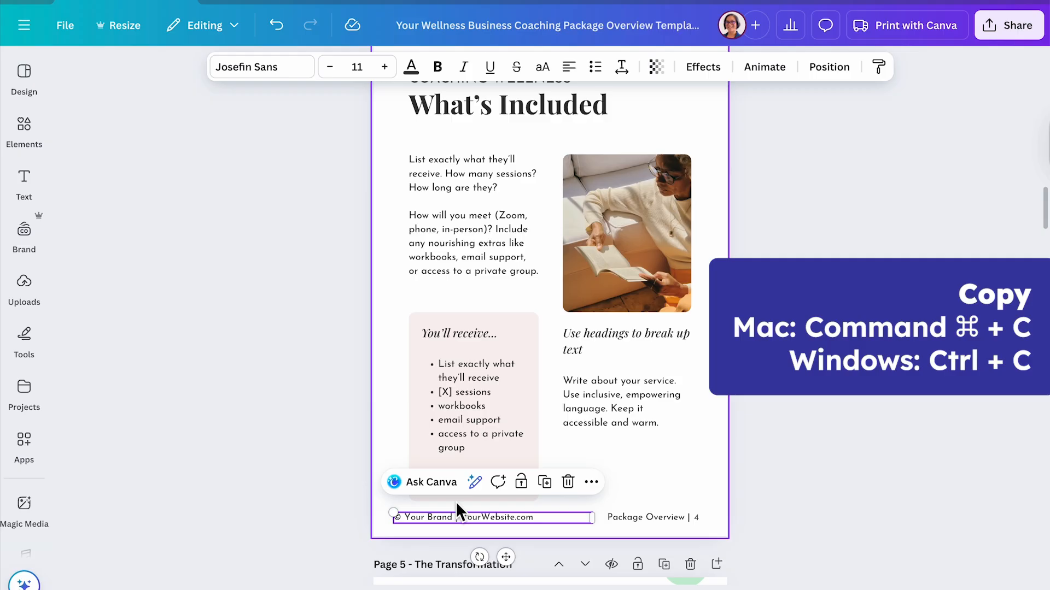
pyautogui.click(66, 26)
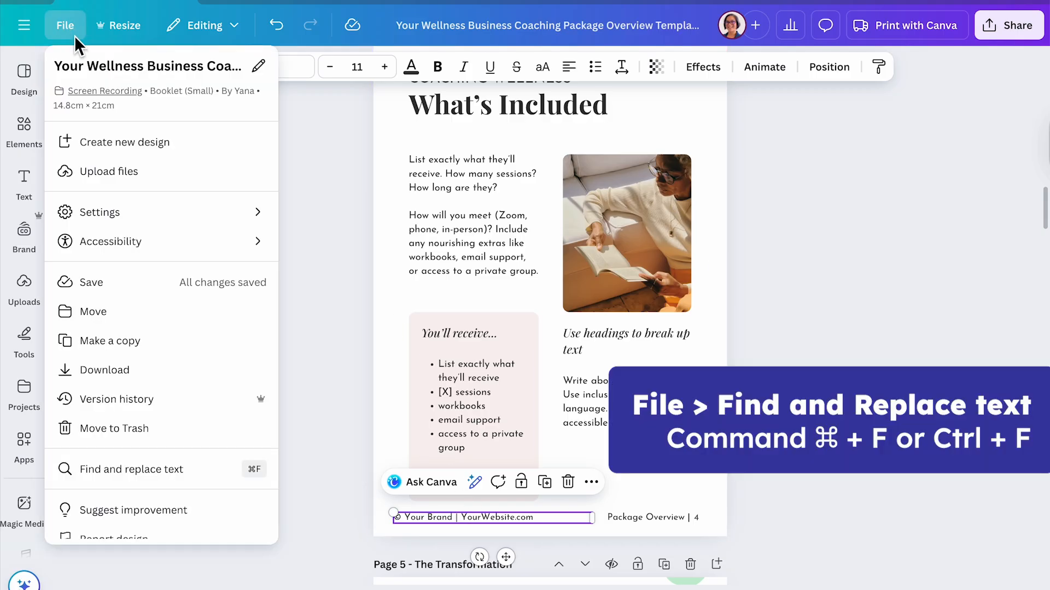
pyautogui.click(207, 469)
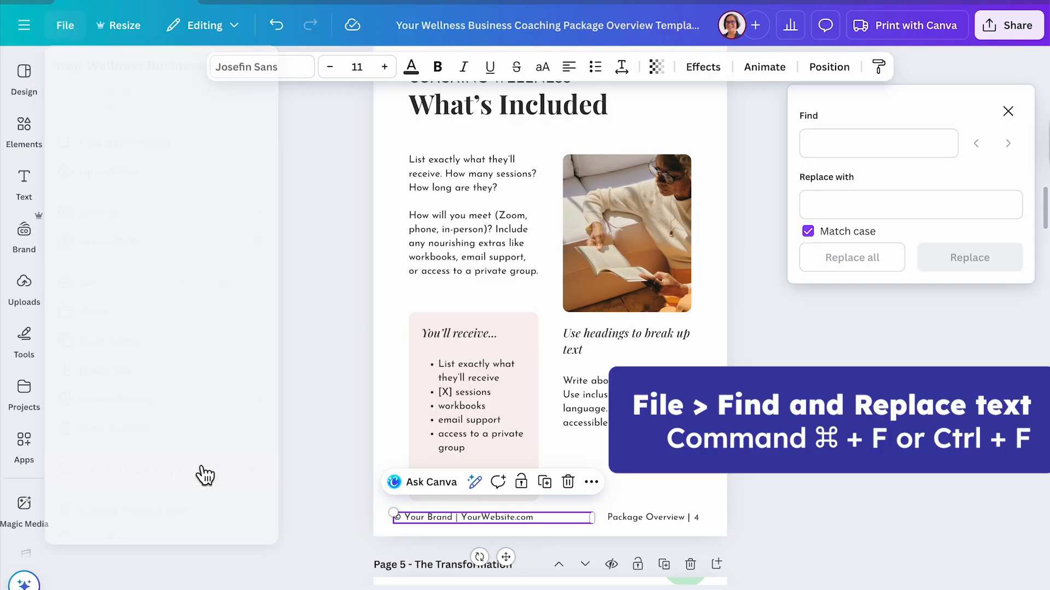
pyautogui.click(847, 145)
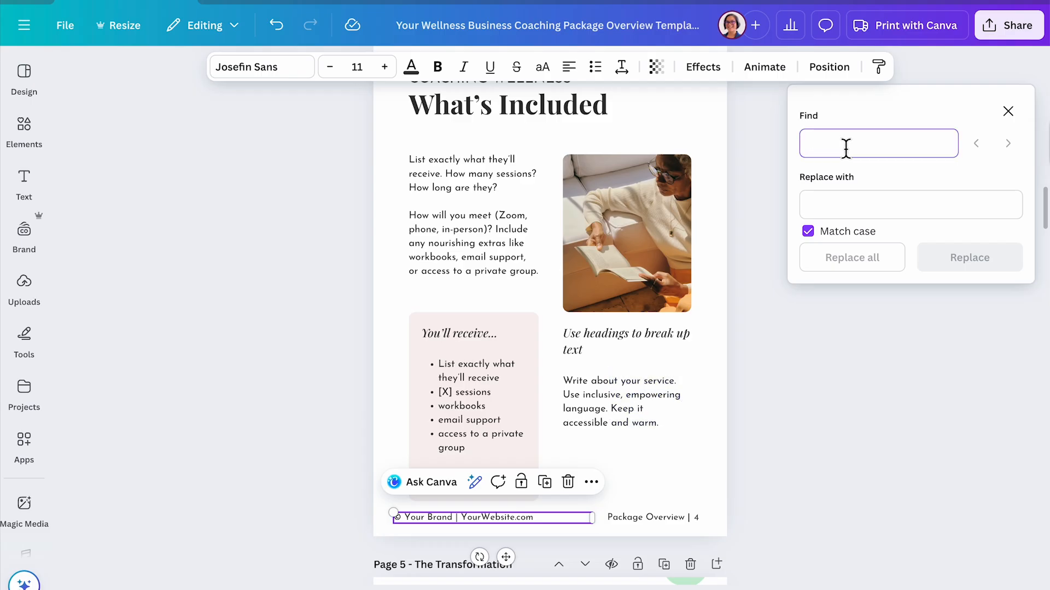
pyautogui.write('© Your Brand | YourWebsite.com')
# Enter © Wellness Coach | wellnesscoach.com as the replacement text and replace all matches of the footer text
pyautogui.click(860, 204)
pyautogui.write('© Your Brand | YourWebsite.com')
pyautogui.write('Wellne')
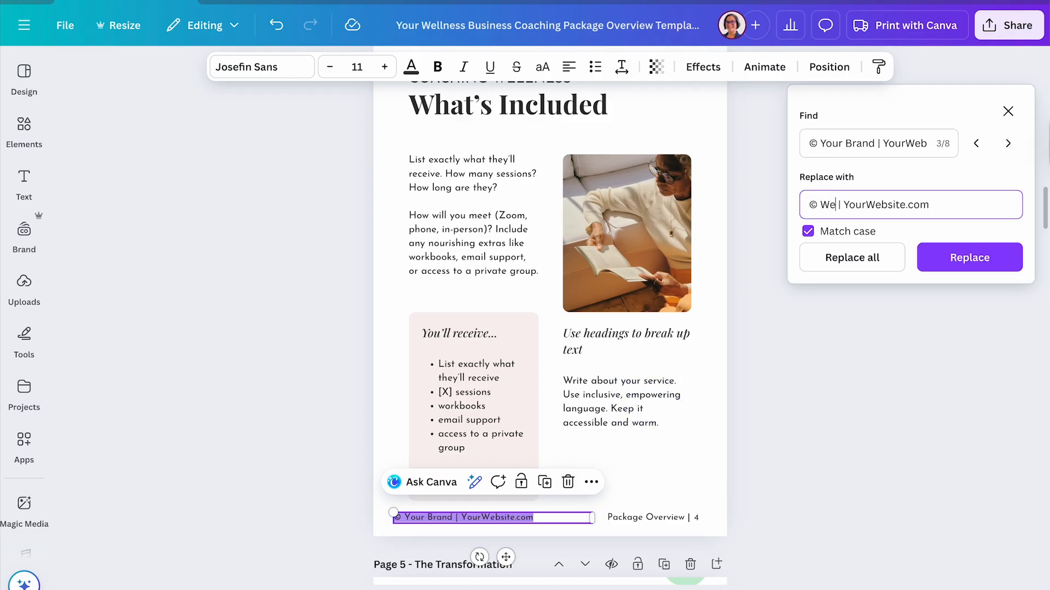
pyautogui.write('ss Coach')
pyautogui.write('wellnesscoach')
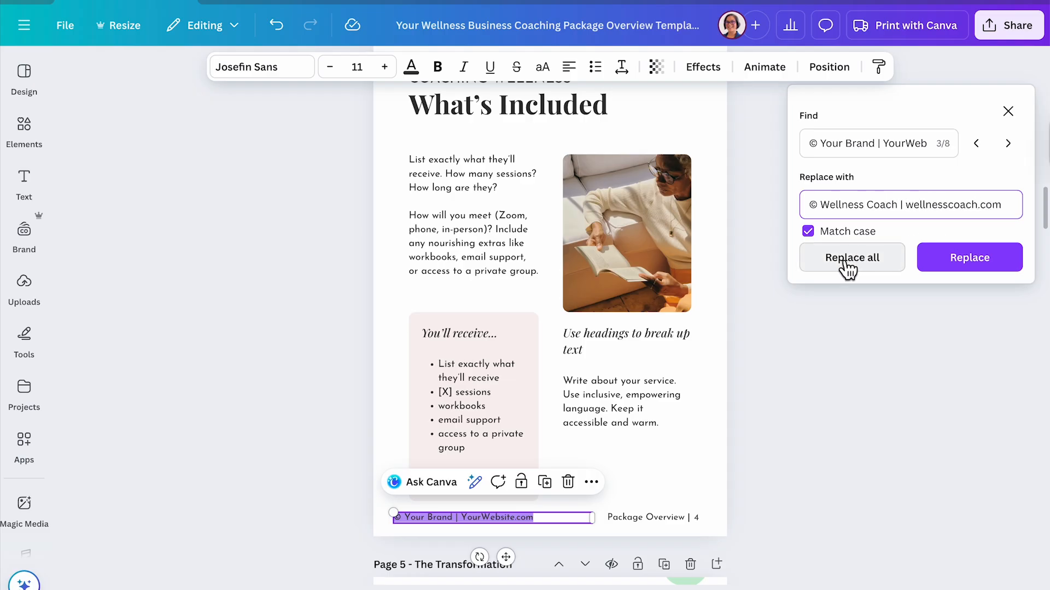
pyautogui.click(848, 258)
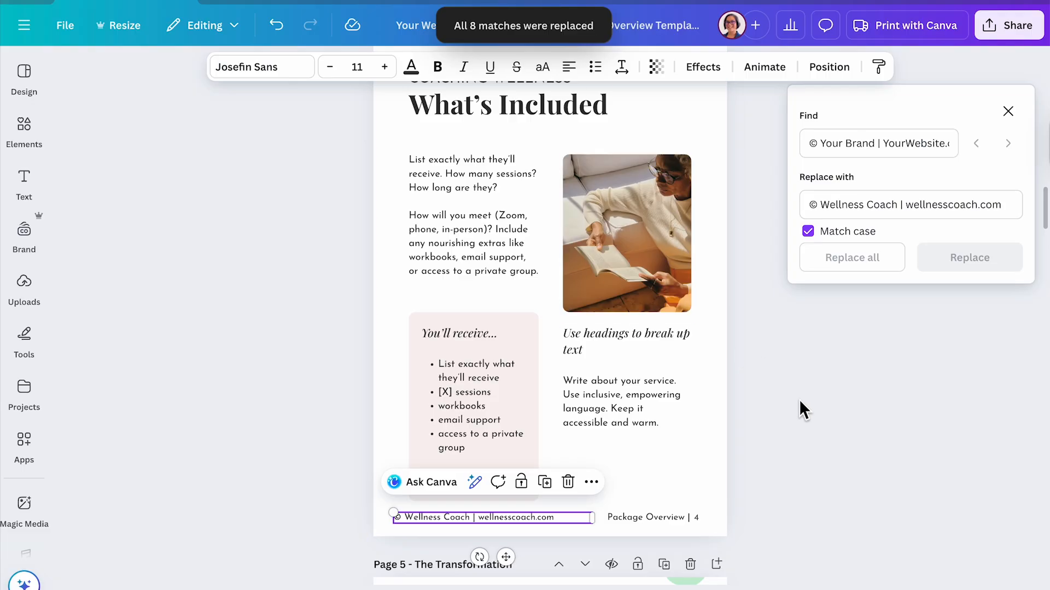
pyautogui.scroll(-1, 802, 402)
pyautogui.scroll(-6, 804, 403)
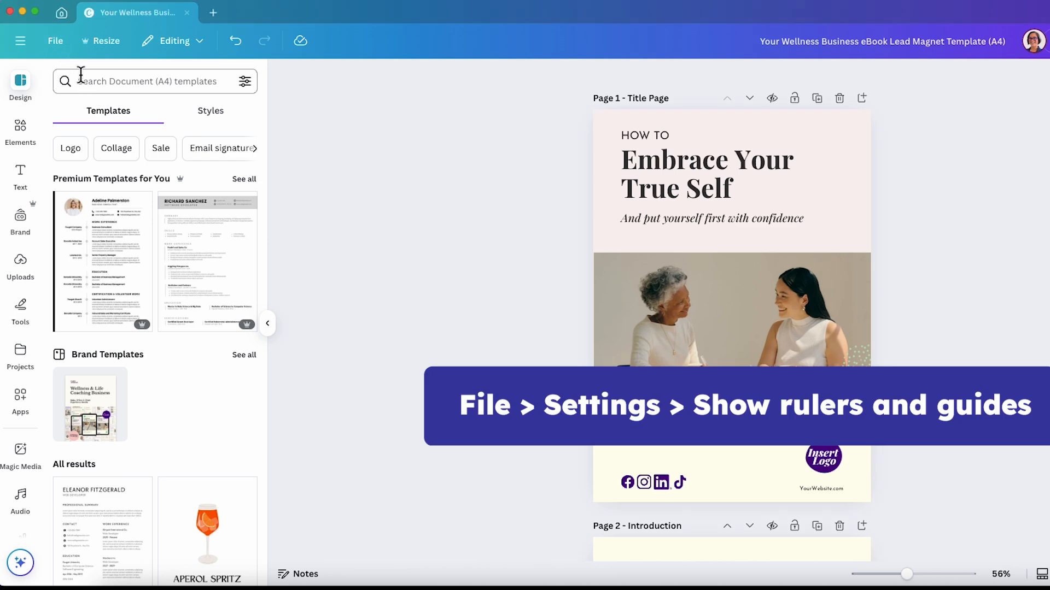
# Turn on Show rulers and guides for the eBook Lead Magnet design
pyautogui.click(56, 43)
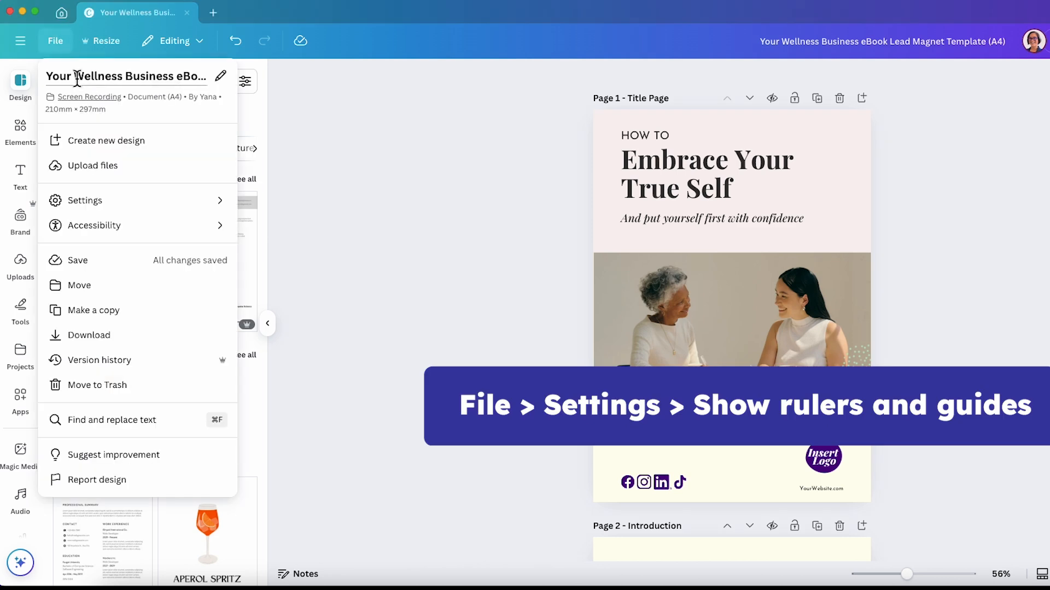
pyautogui.click(192, 211)
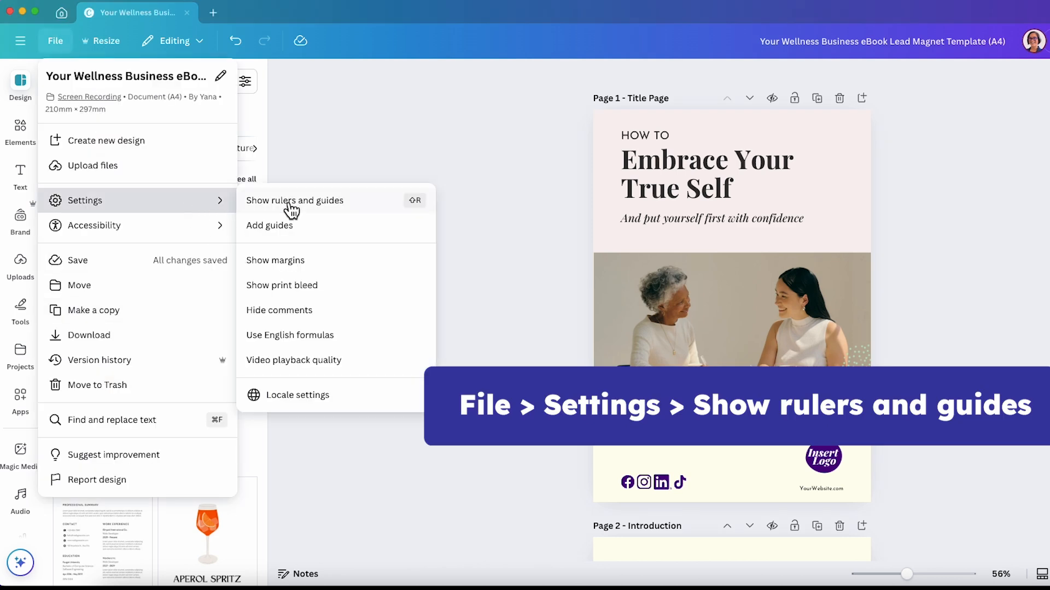
pyautogui.click(363, 210)
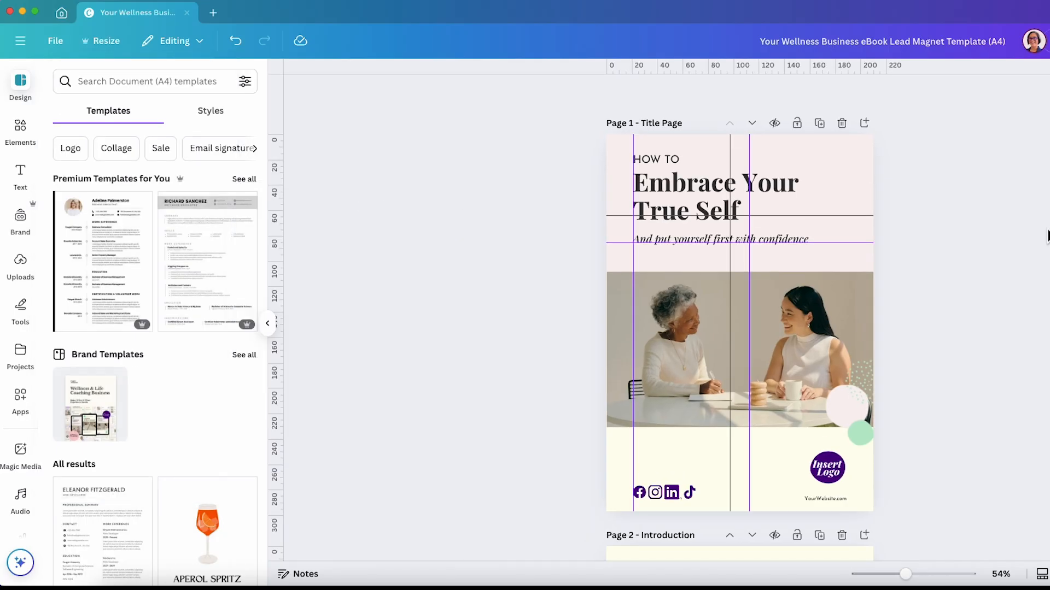
# Unlock the guides and shift the right vertical guide on page 5 slightly to the left
pyautogui.scroll(-10, 979, 230)
pyautogui.scroll(-12, 978, 234)
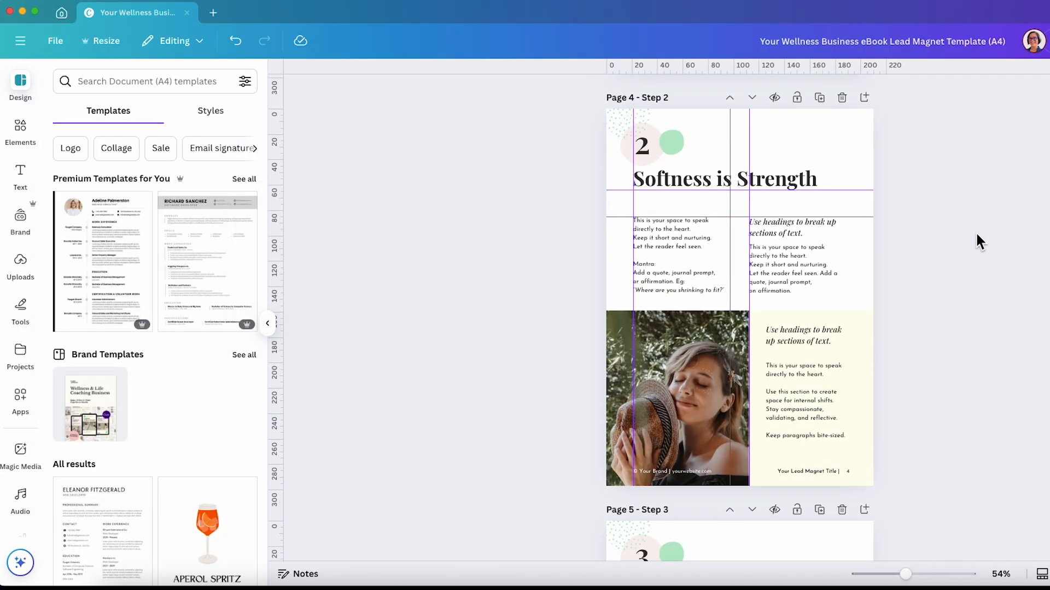
pyautogui.scroll(-8, 976, 234)
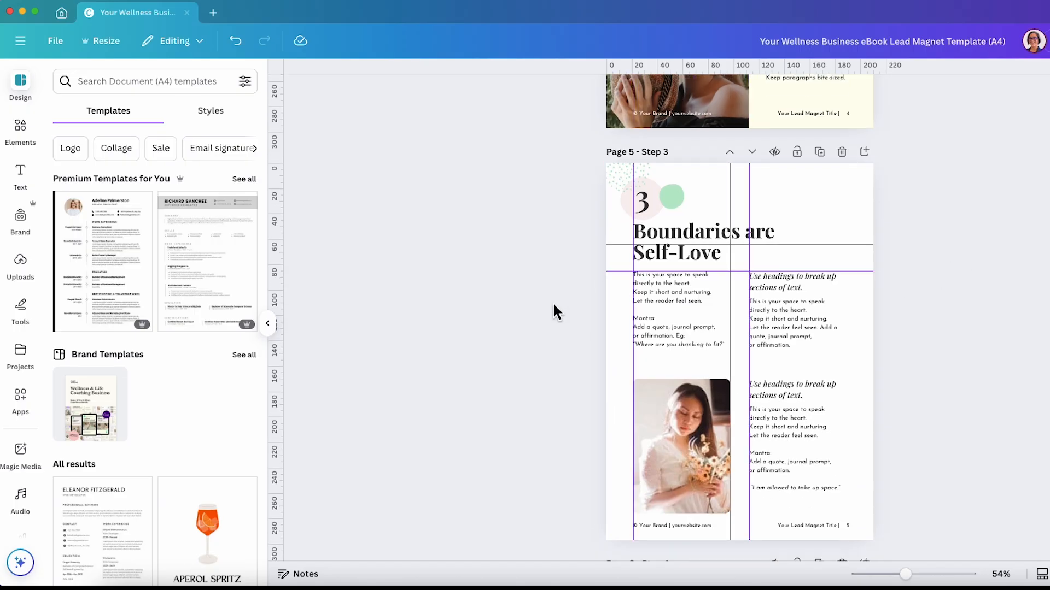
pyautogui.click(52, 41)
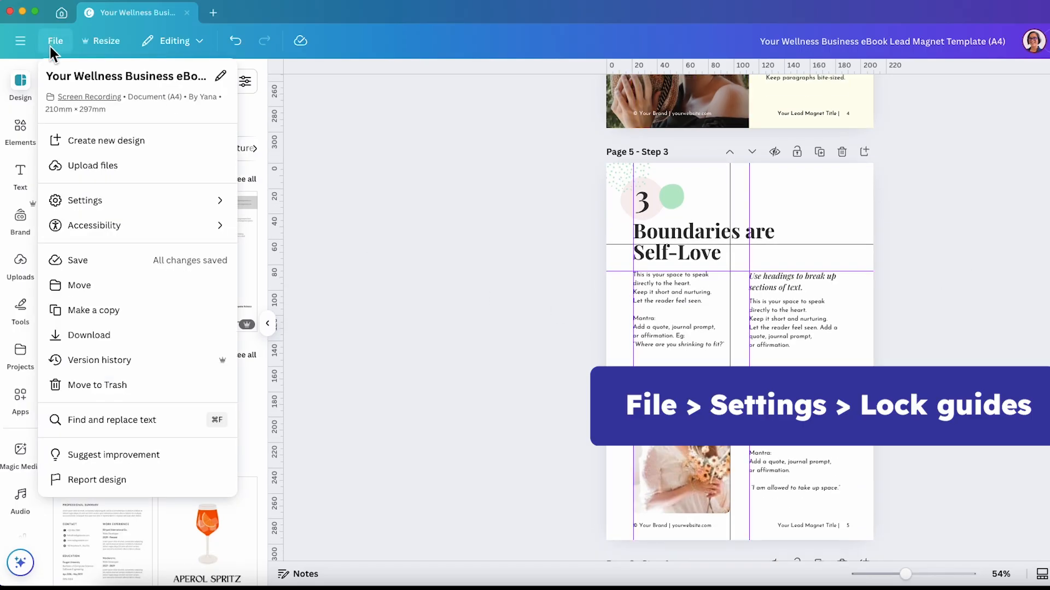
pyautogui.click(144, 203)
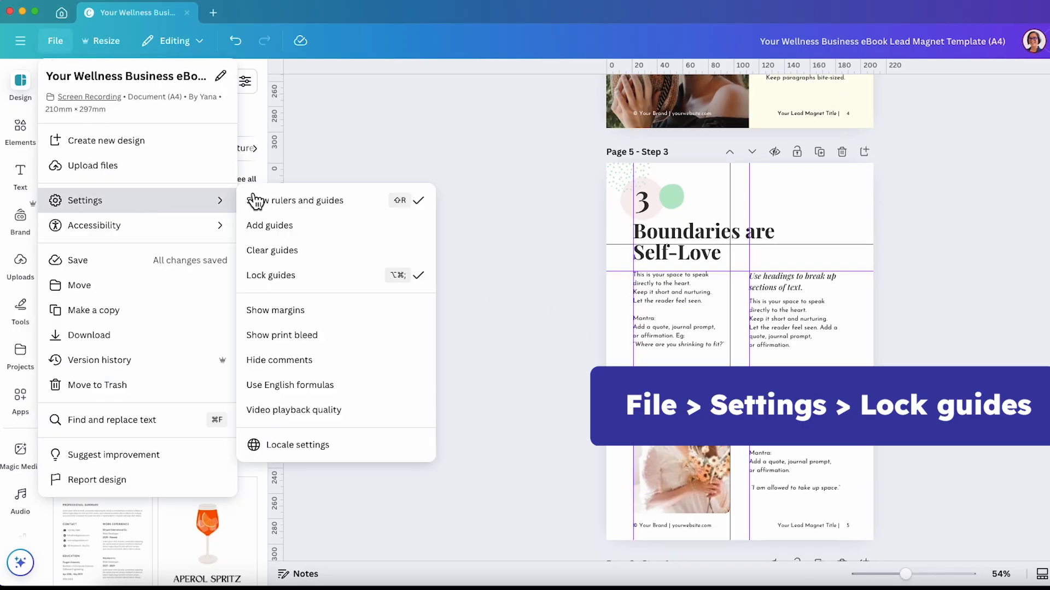
pyautogui.click(386, 282)
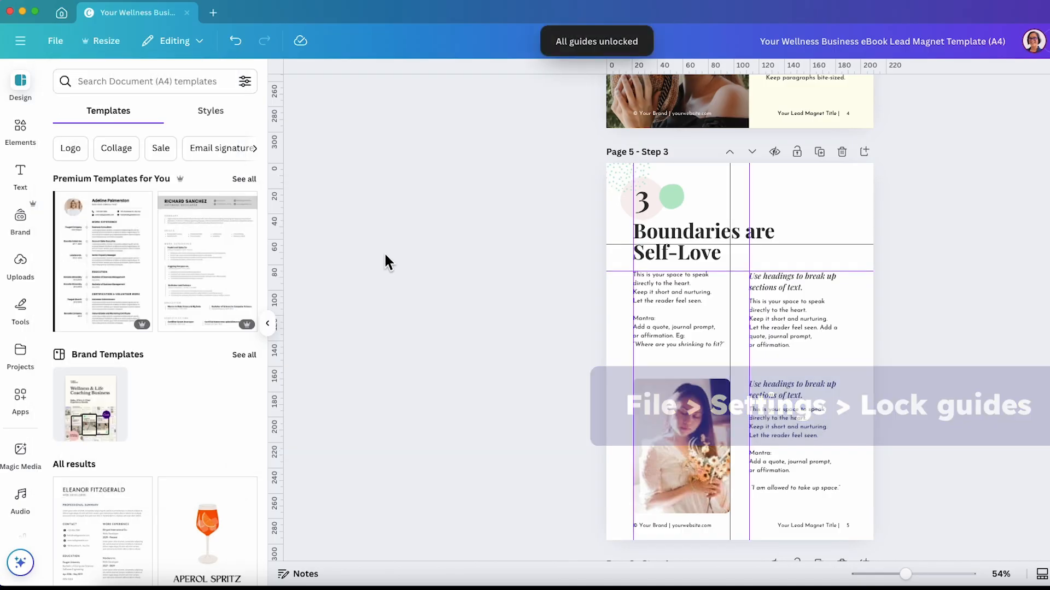
pyautogui.moveTo(749, 340); pyautogui.dragTo(738, 340)
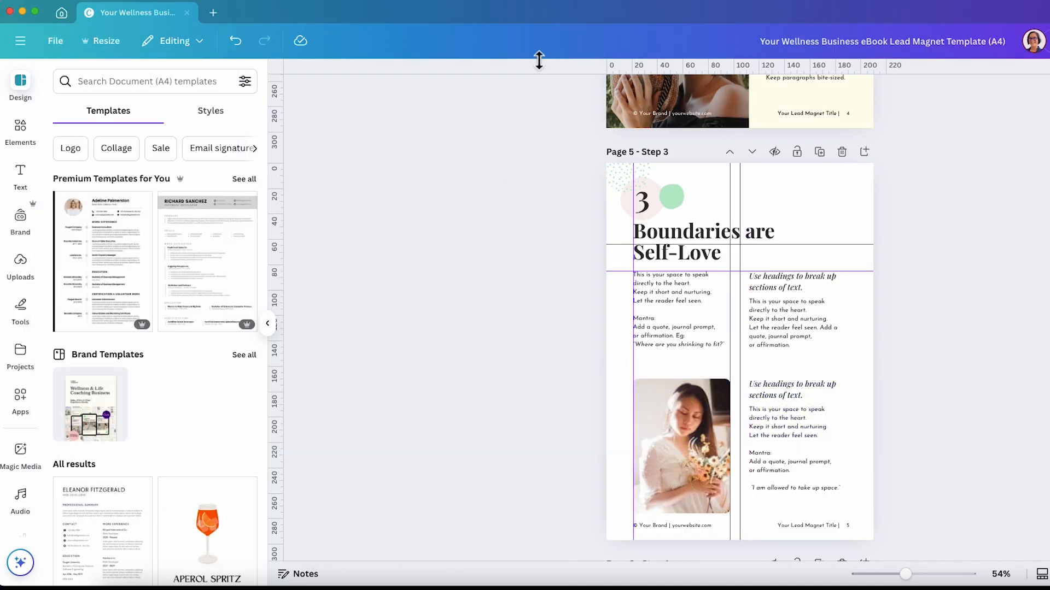
# Lock the guides again
pyautogui.click(54, 41)
pyautogui.moveTo(133, 200)
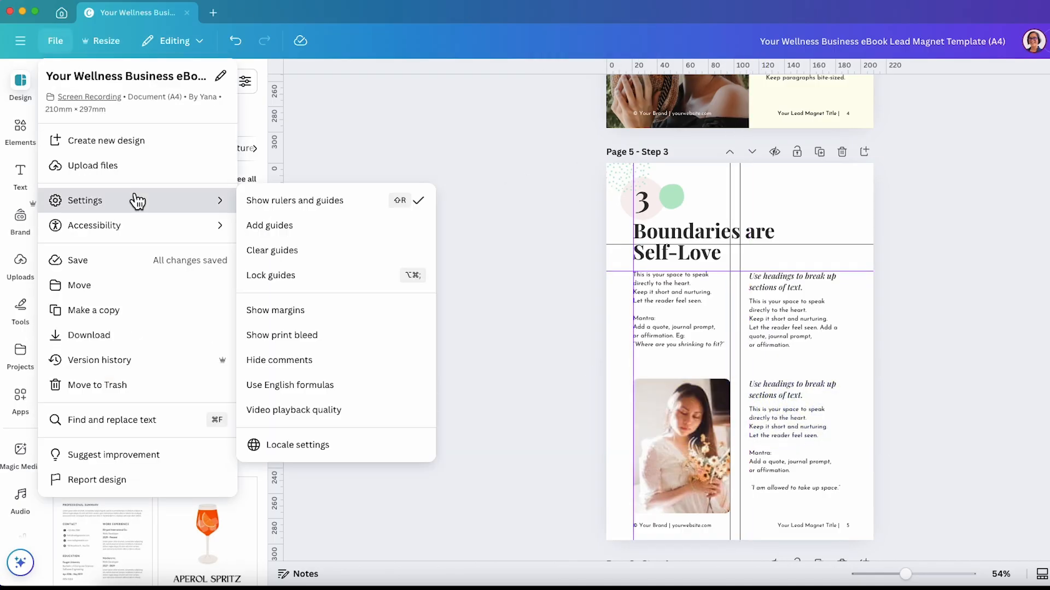
pyautogui.click(366, 280)
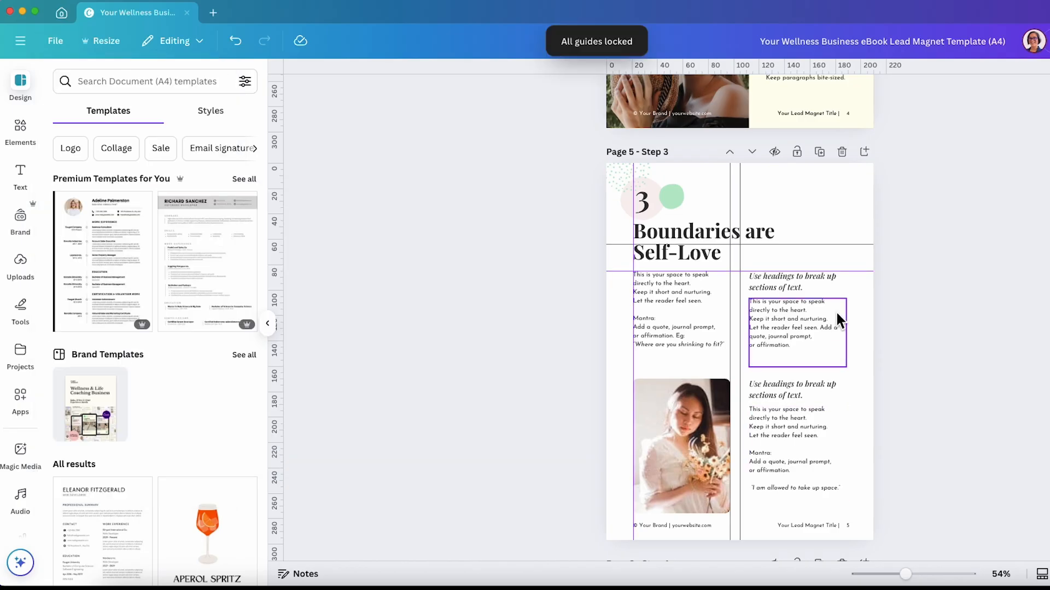
# Select the four right-column text boxes on page 5 and nudge them together to line up with the guide
pyautogui.click(779, 280)
pyautogui.keyDown('shift'); pyautogui.click(766, 320); pyautogui.keyUp('shift')
pyautogui.keyDown('shift'); pyautogui.click(783, 393); pyautogui.keyUp('shift')
pyautogui.keyDown('shift'); pyautogui.click(776, 411); pyautogui.keyUp('shift')
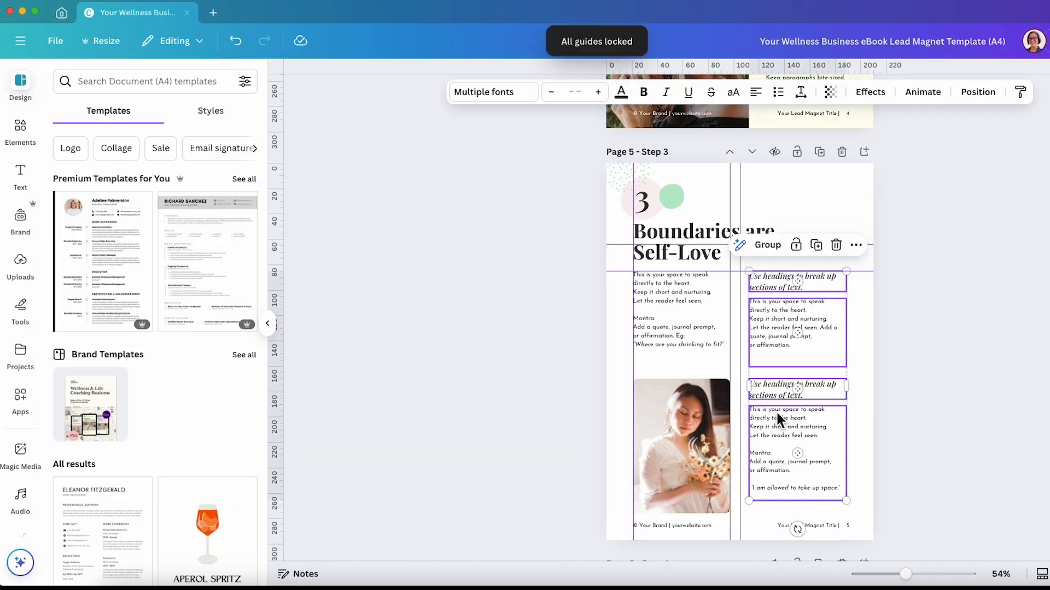
pyautogui.moveTo(775, 425); pyautogui.dragTo(767, 429)
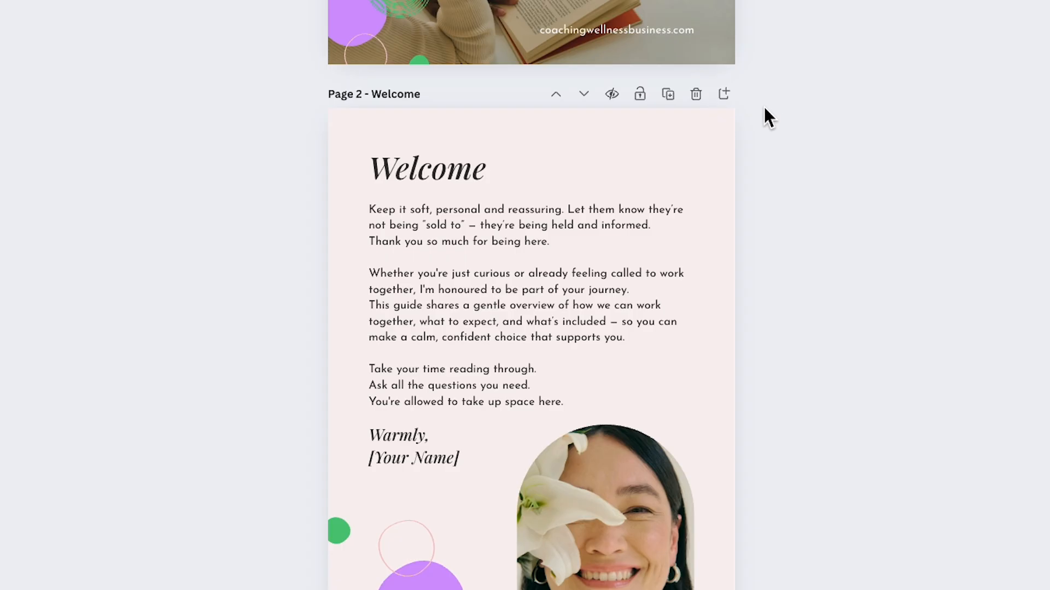
# Add a blank page after page 2 and delete it again
pyautogui.click(723, 92)
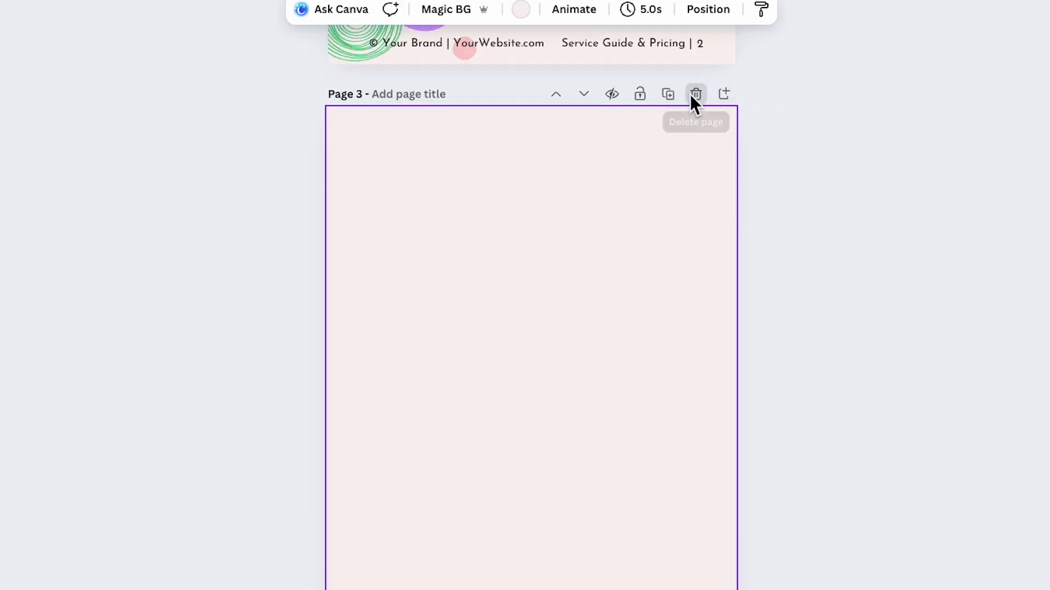
pyautogui.click(692, 94)
# Reorder pages by moving the Welcome page down one place and the My Services – Option 1 page up one place
pyautogui.scroll(10, 686, 99)
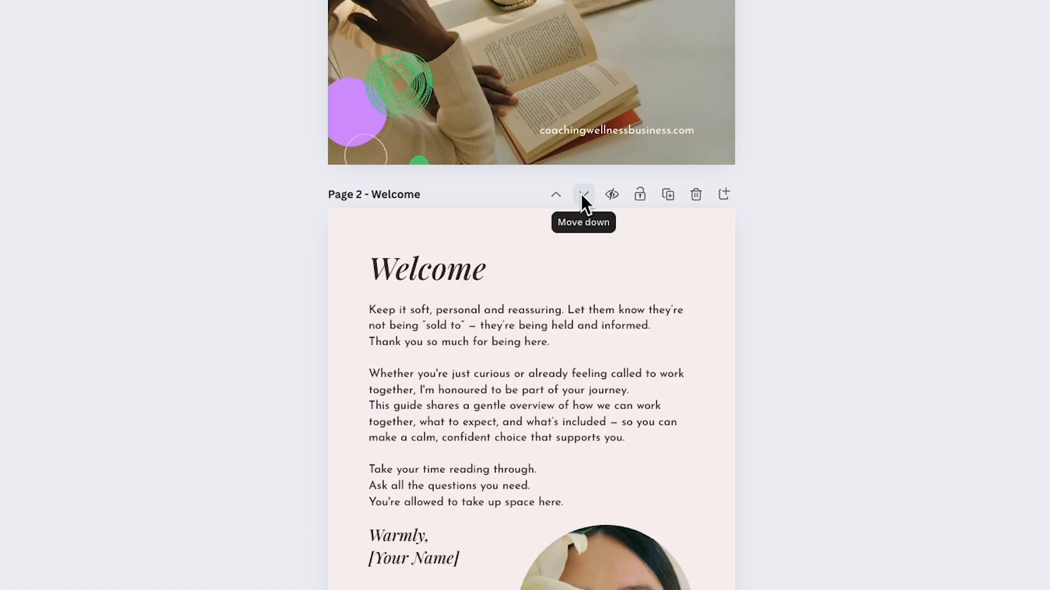
pyautogui.click(583, 195)
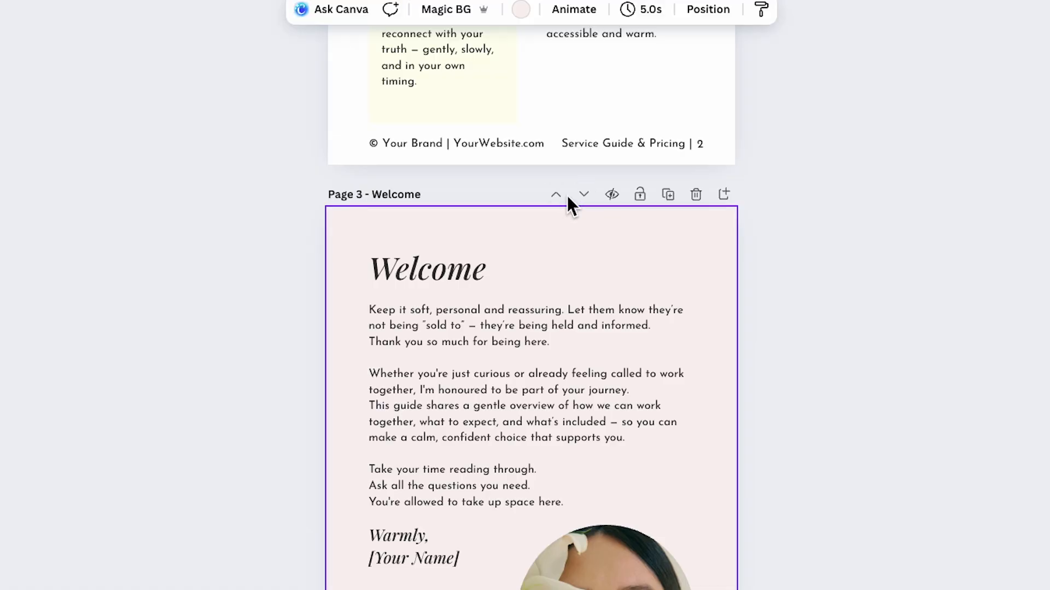
pyautogui.scroll(-10, 547, 200)
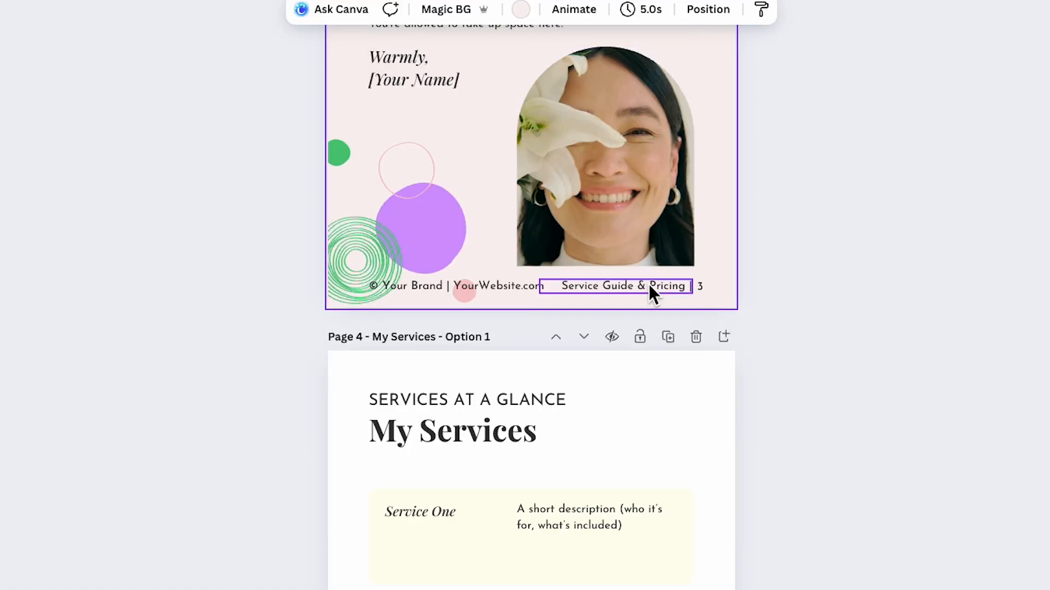
pyautogui.click(556, 335)
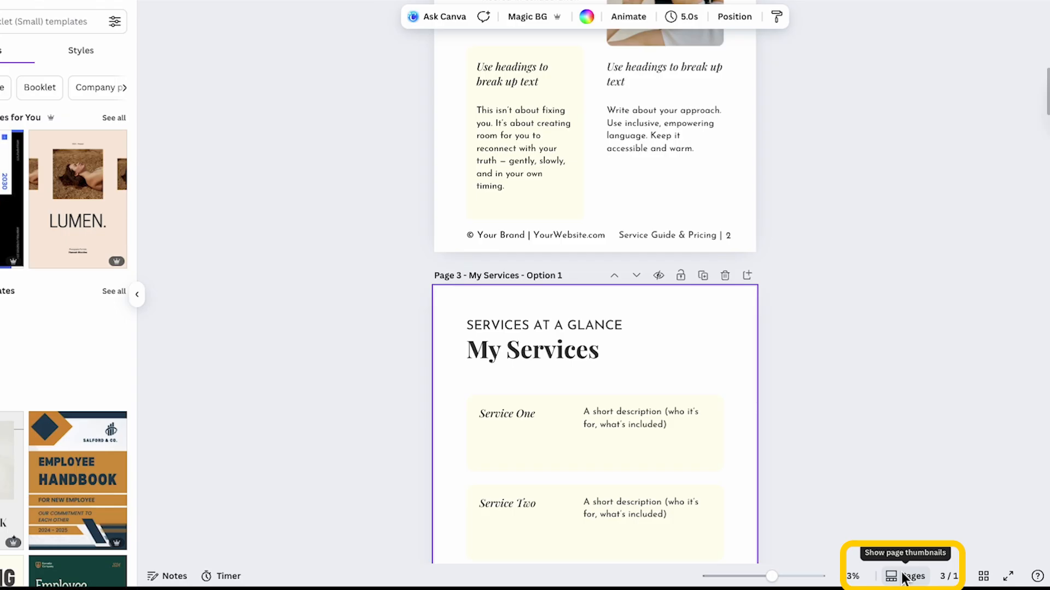
# Show page thumbnails and drag two pages to new positions, placing the cactus quote page seventh
pyautogui.click(903, 579)
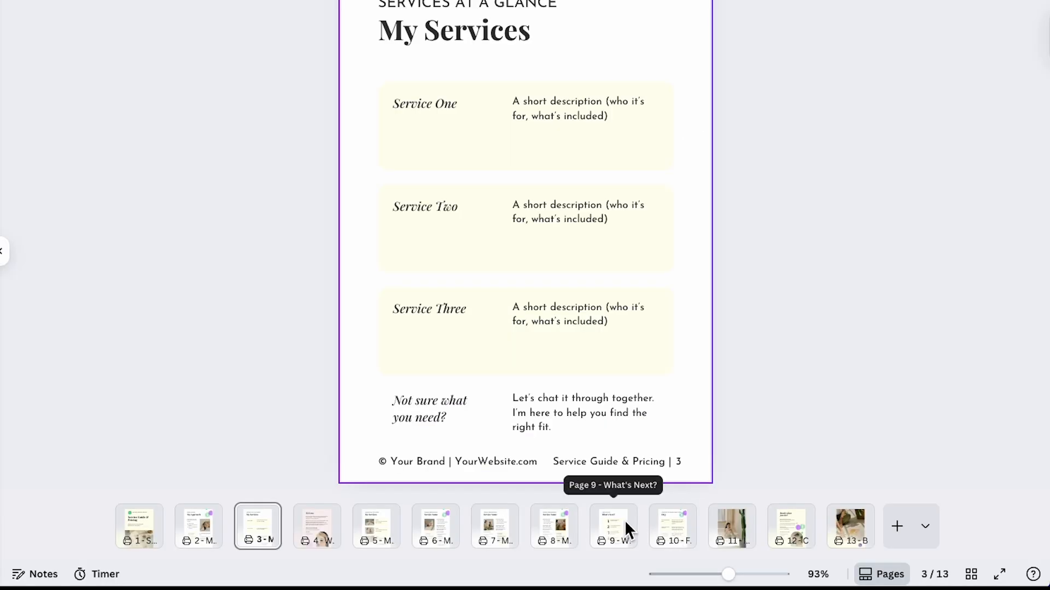
pyautogui.moveTo(509, 522); pyautogui.dragTo(432, 527)
pyautogui.moveTo(732, 525); pyautogui.dragTo(495, 525)
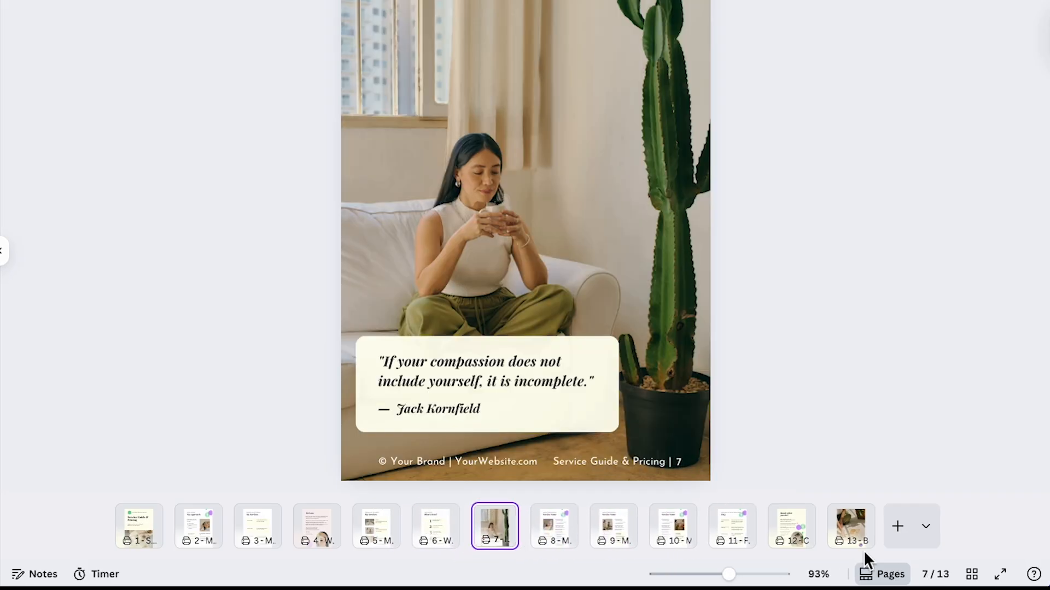
# Switch to grid view and rearrange pages by dragging three of them to earlier positions
pyautogui.click(971, 574)
pyautogui.moveTo(186, 164); pyautogui.dragTo(410, 169)
pyautogui.moveTo(321, 178); pyautogui.dragTo(170, 178)
pyautogui.moveTo(301, 159); pyautogui.dragTo(156, 173)
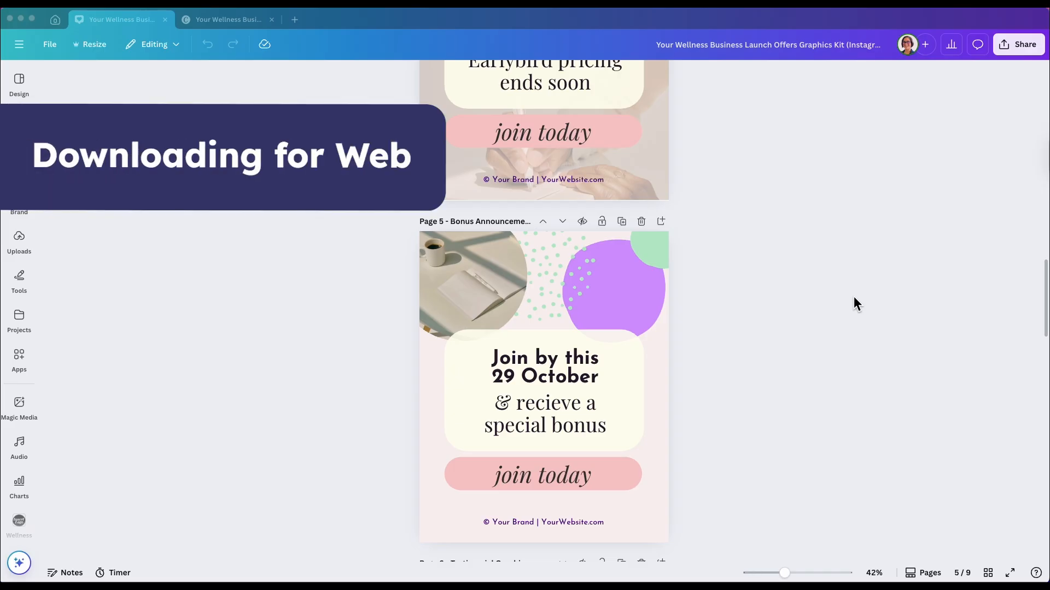
# Open the Share download options for the Launch Offers Graphics Kit and set the file type to JPG
pyautogui.scroll(-7, 854, 296)
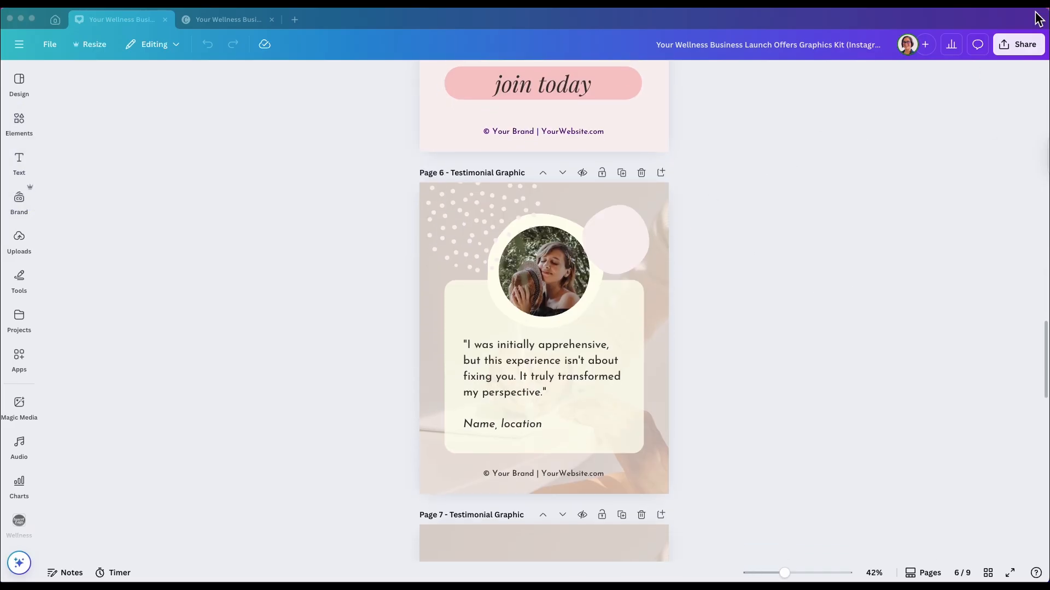
pyautogui.click(1018, 44)
pyautogui.click(842, 270)
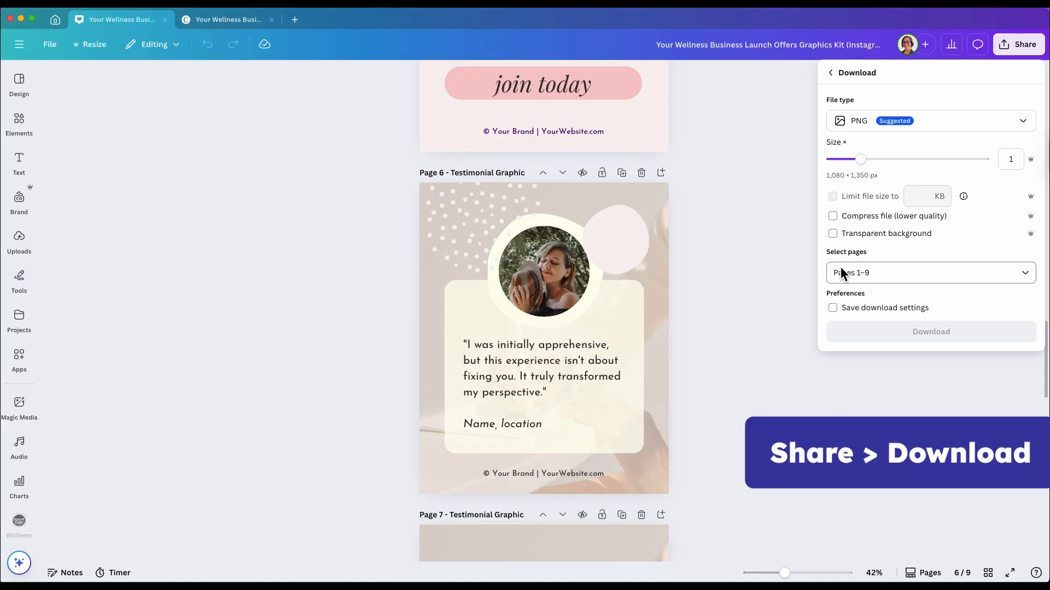
pyautogui.click(900, 120)
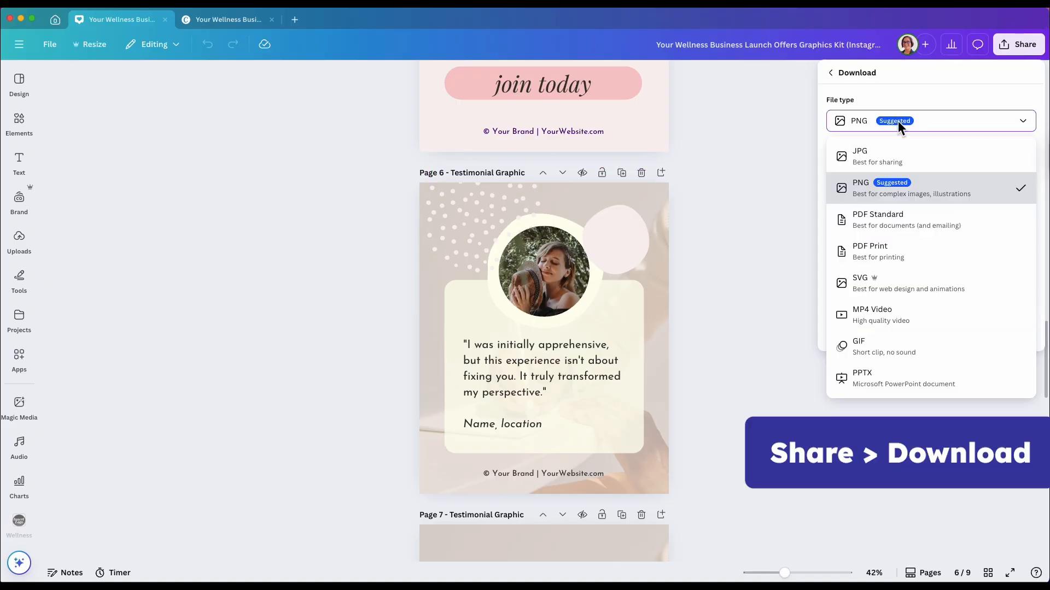
pyautogui.click(904, 150)
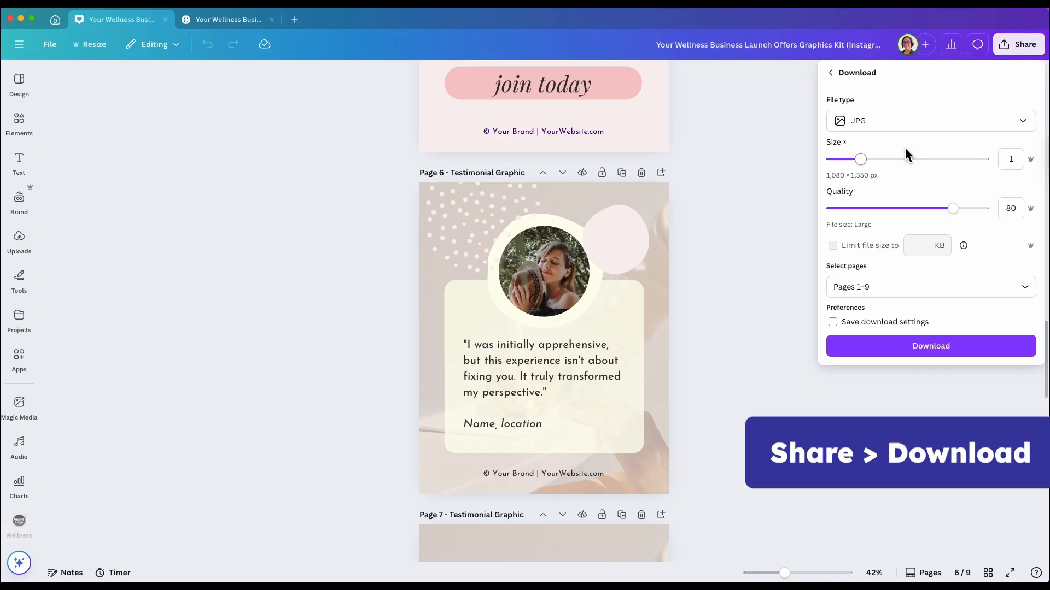
pyautogui.click(1006, 125)
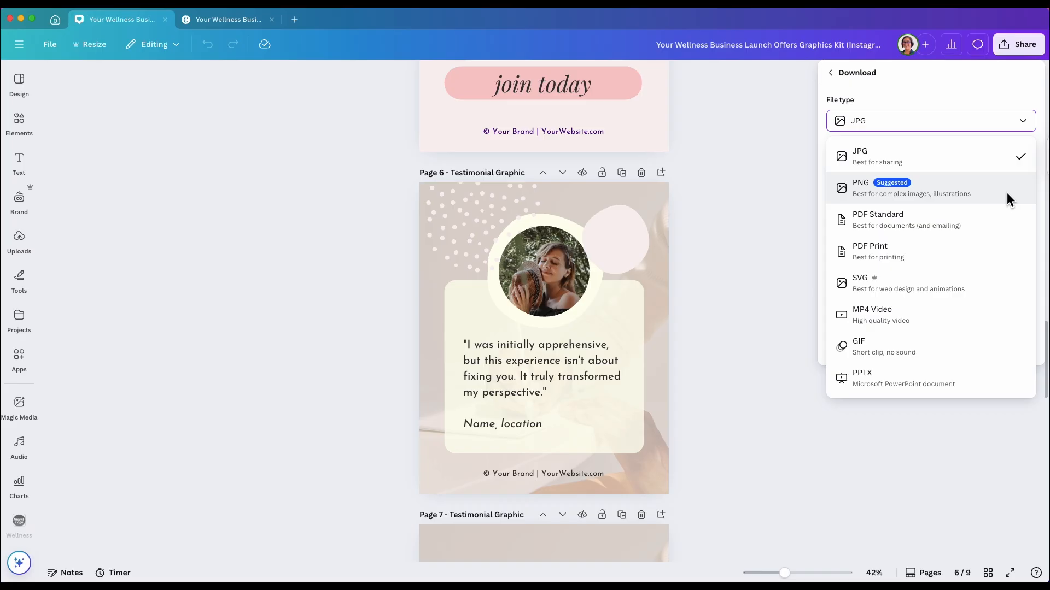
pyautogui.click(1022, 121)
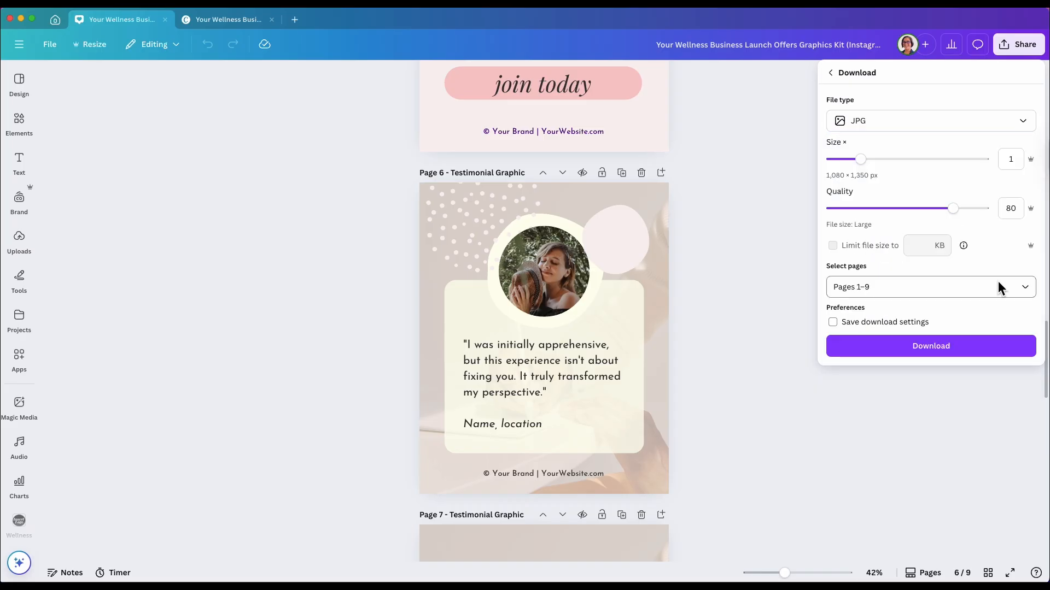
# Restrict the download pages to the current page, page 6
pyautogui.click(1029, 287)
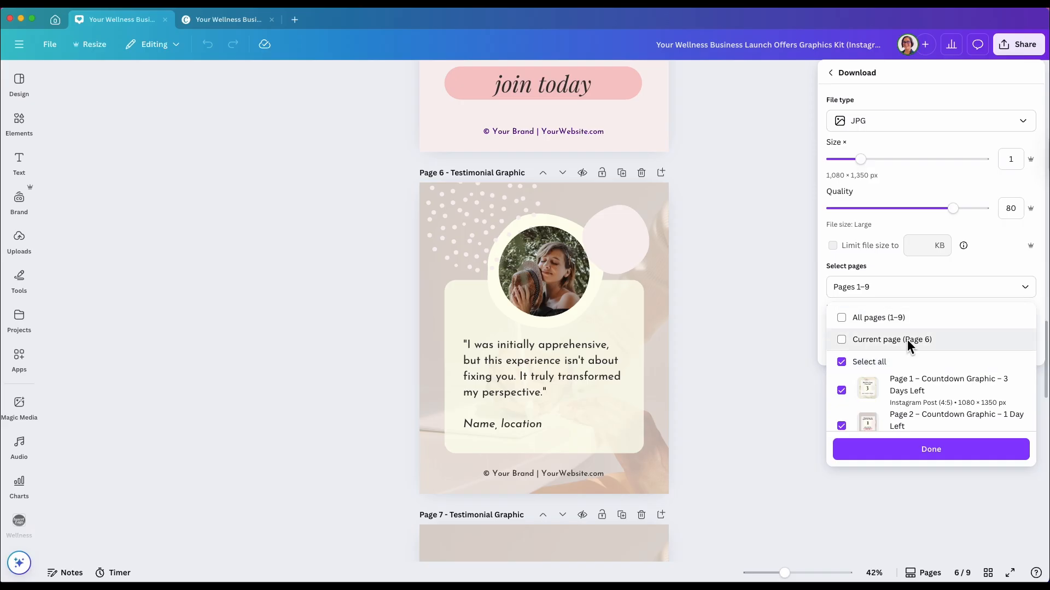
pyautogui.click(842, 340)
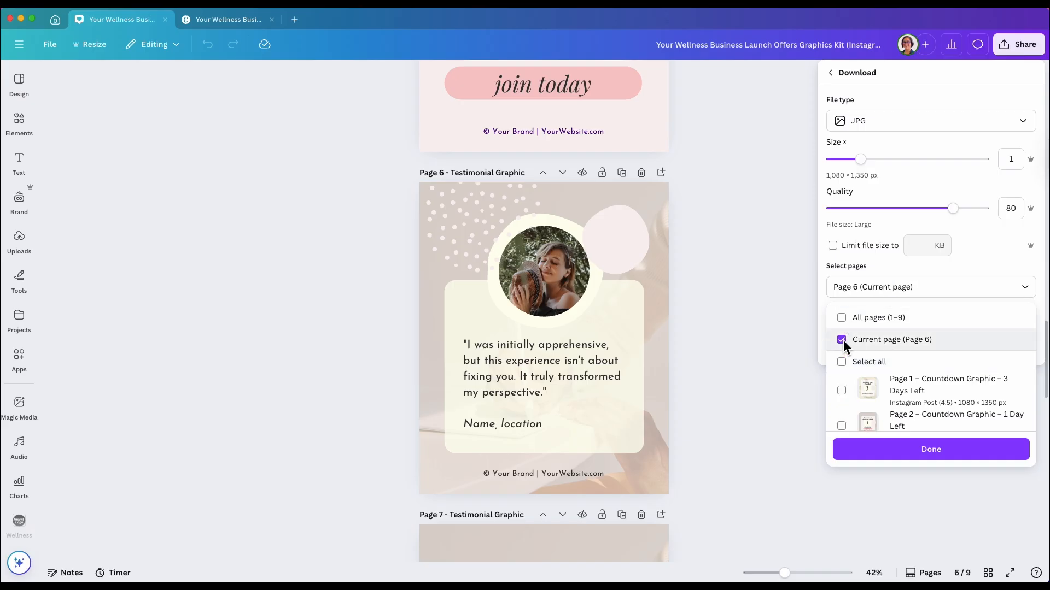
pyautogui.scroll(-1, 907, 382)
pyautogui.click(917, 454)
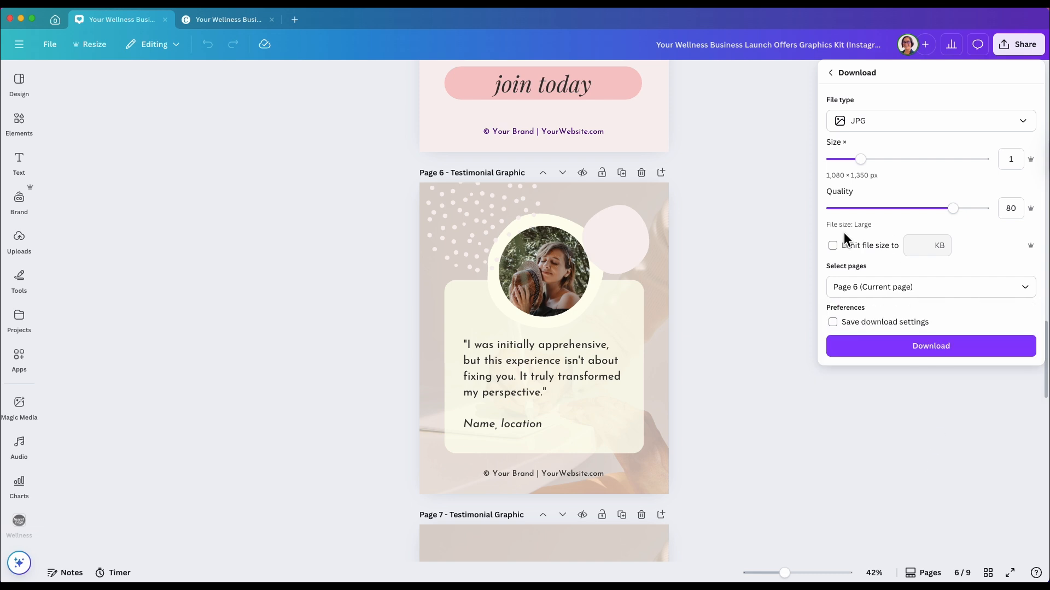
# Limit the file size to 500 KB and download the JPG
pyautogui.click(834, 246)
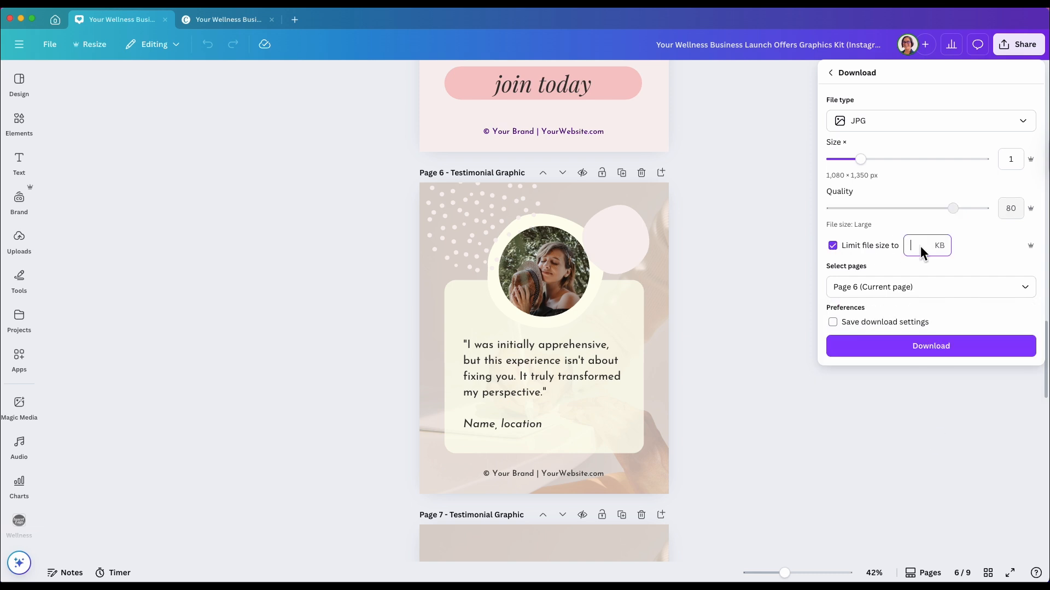
pyautogui.write('500')
pyautogui.click(969, 347)
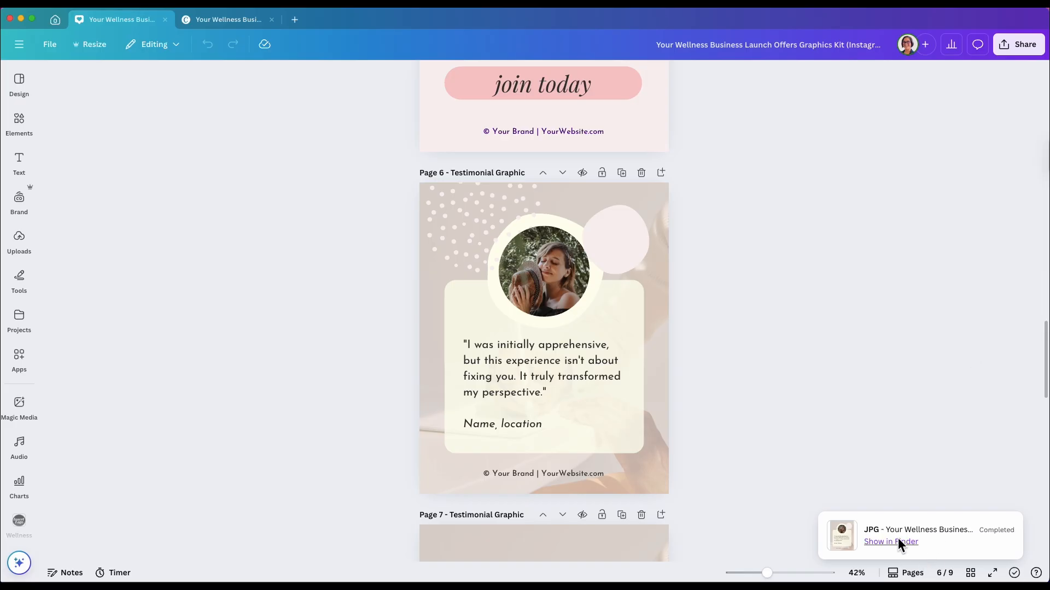
# Reveal the downloaded Testimonial Graphic JPG in Finder and open its file options
pyautogui.click(897, 541)
pyautogui.rightClick(207, 189)
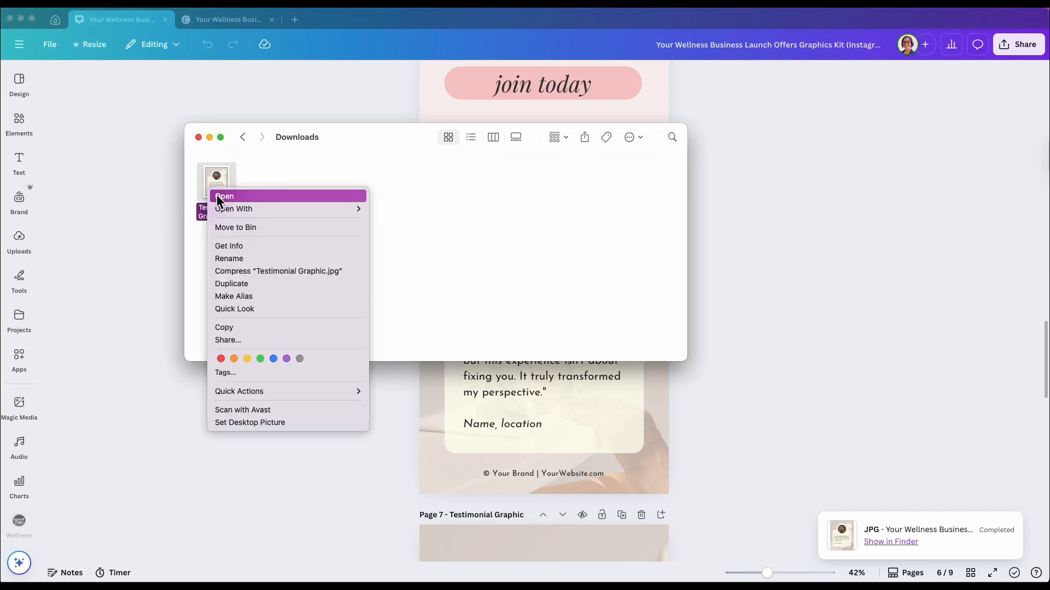
pyautogui.click(261, 251)
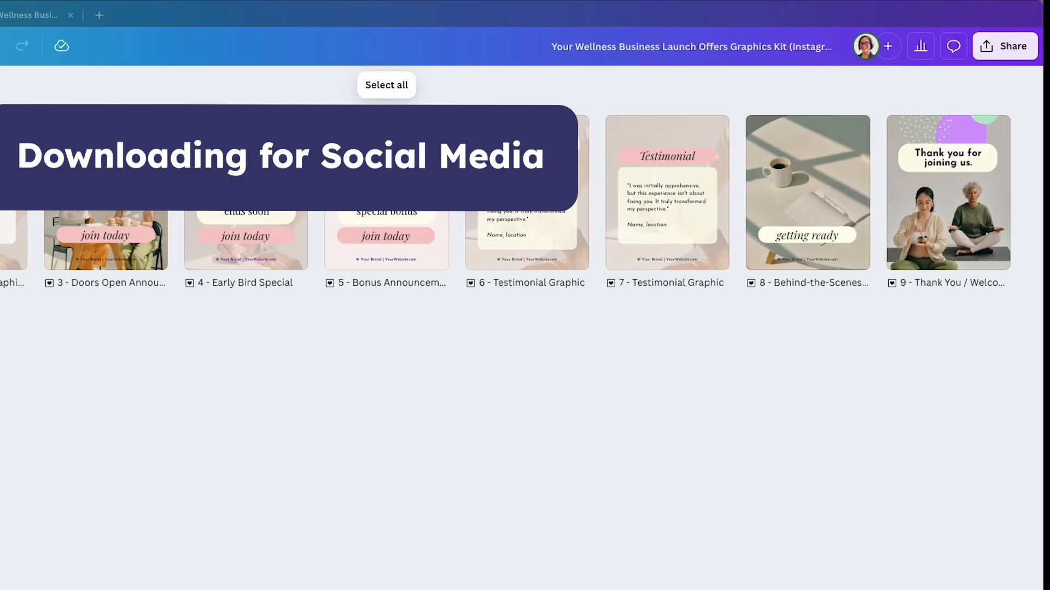
# Open the download options for the graphics kit, tick Compress file and Transparent background, and download all pages as PNG
pyautogui.click(986, 48)
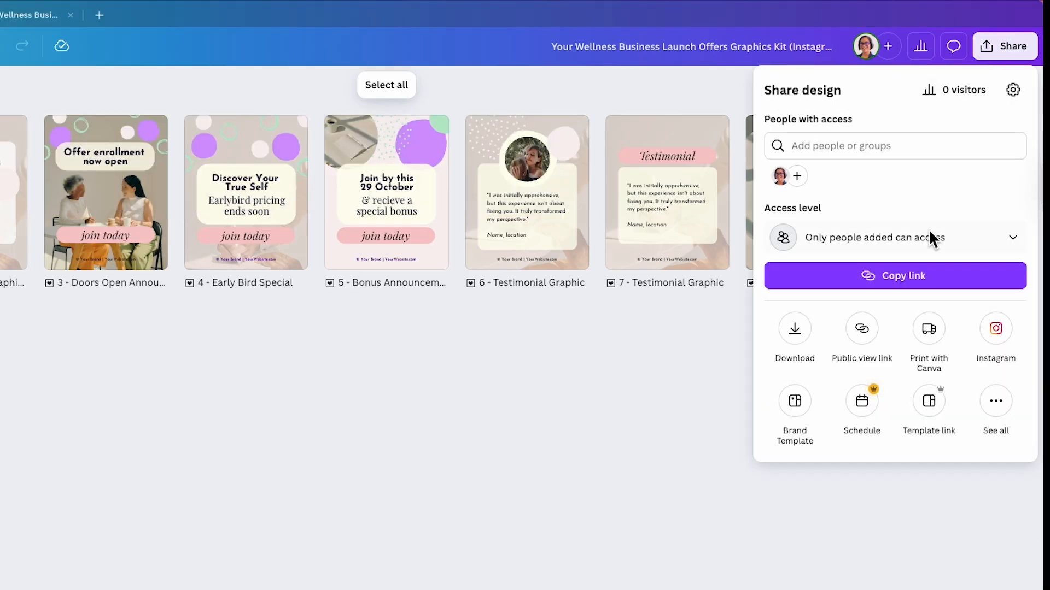
pyautogui.click(795, 327)
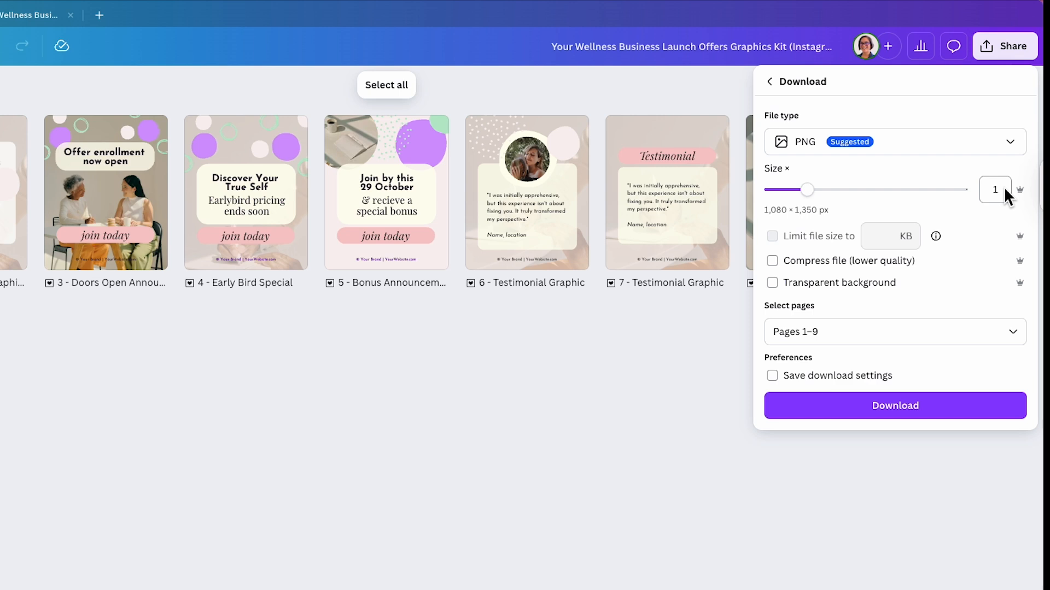
pyautogui.click(771, 261)
pyautogui.click(772, 283)
pyautogui.click(824, 407)
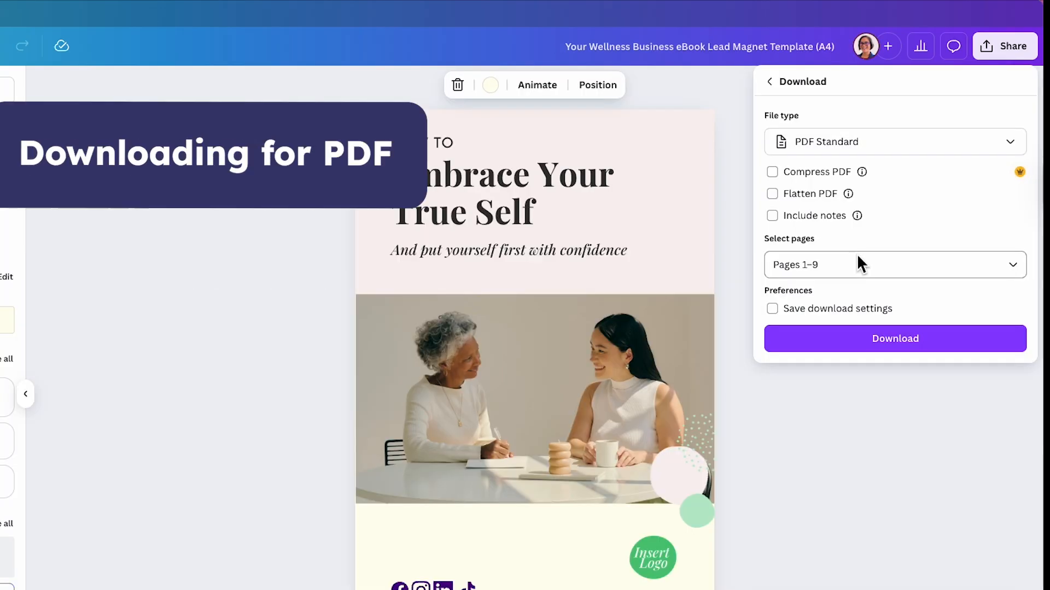
# In the eBook's download options, switch the file type to PDF Print and open the colour profile choices
pyautogui.click(828, 144)
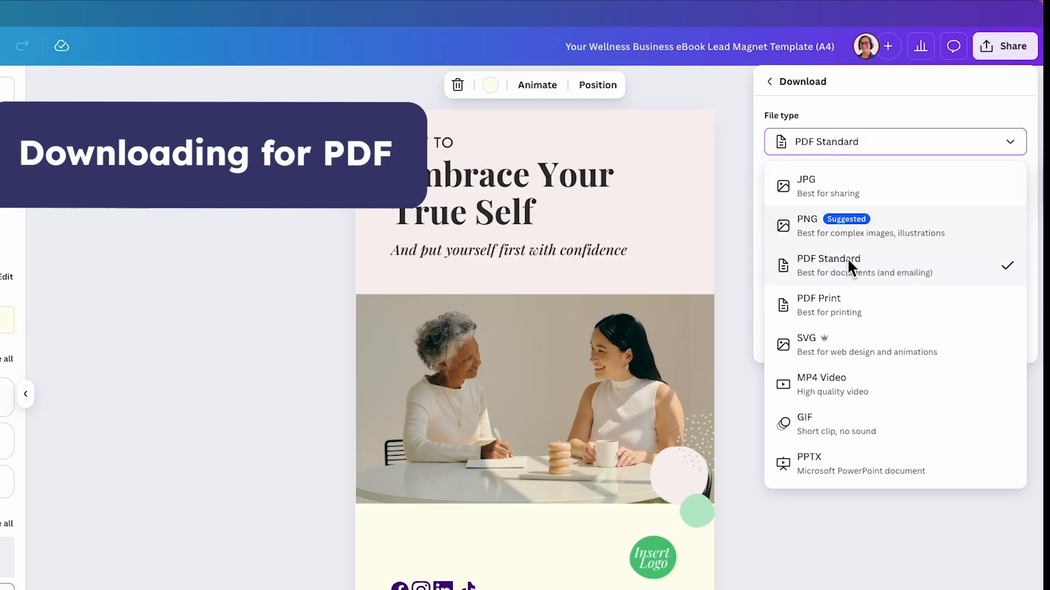
pyautogui.click(842, 300)
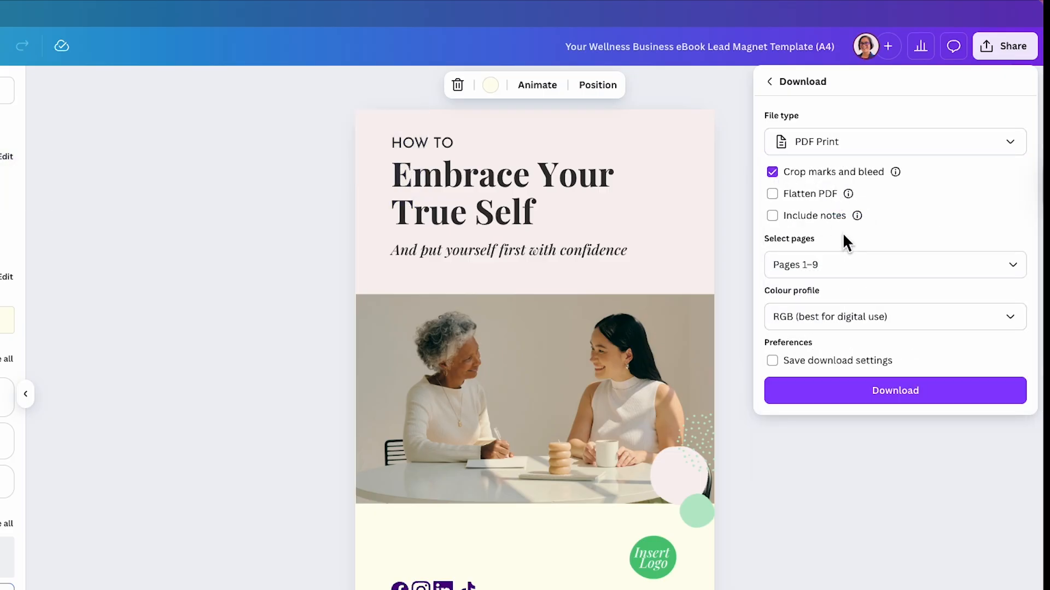
pyautogui.click(1009, 316)
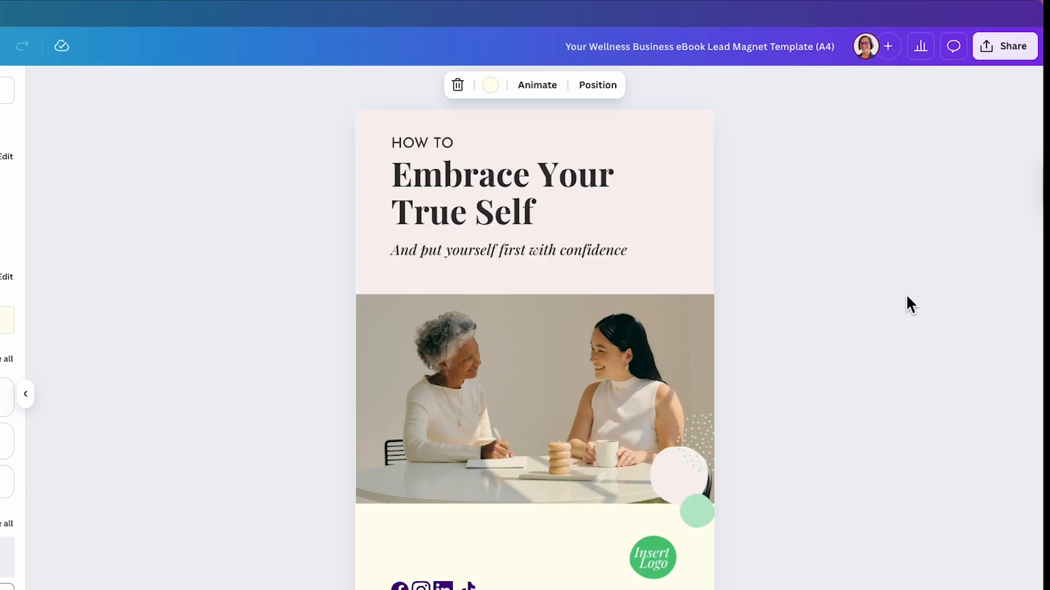
# Download all eBook pages as PDF Standard and show the downloaded PDF in Finder
pyautogui.click(1001, 45)
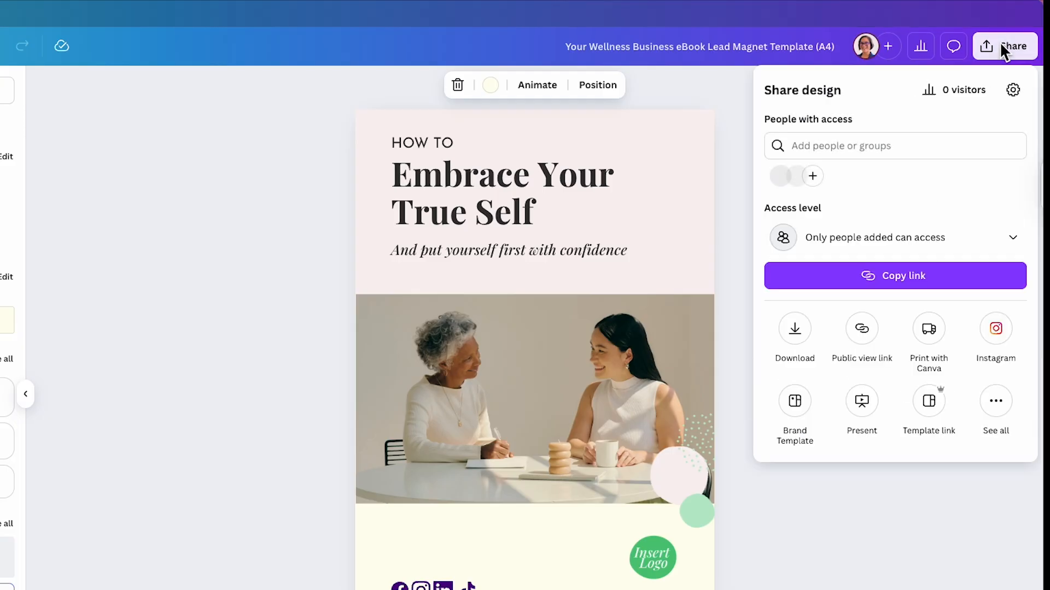
pyautogui.click(795, 327)
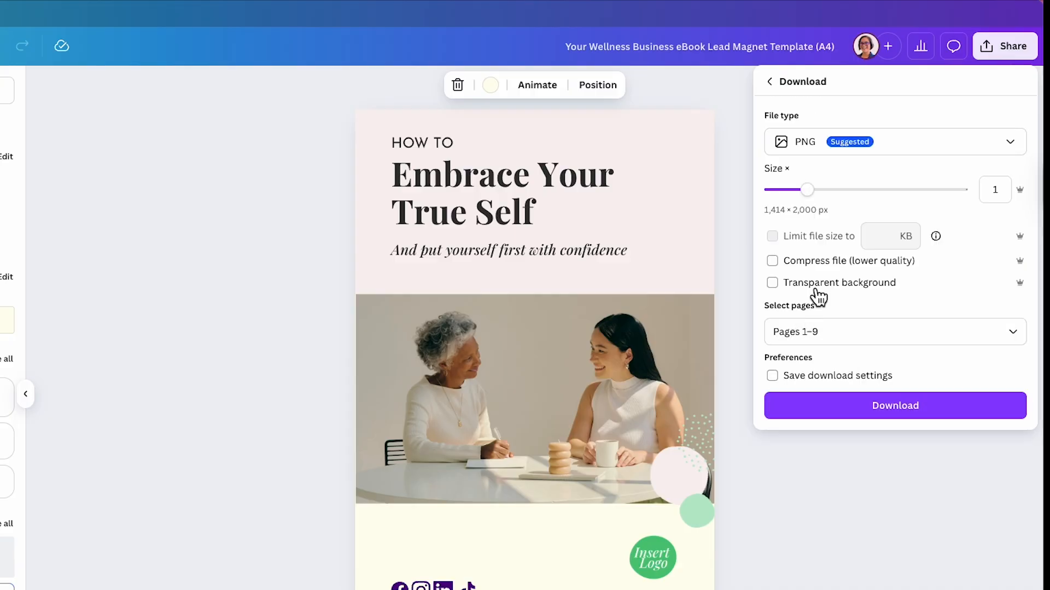
pyautogui.click(861, 134)
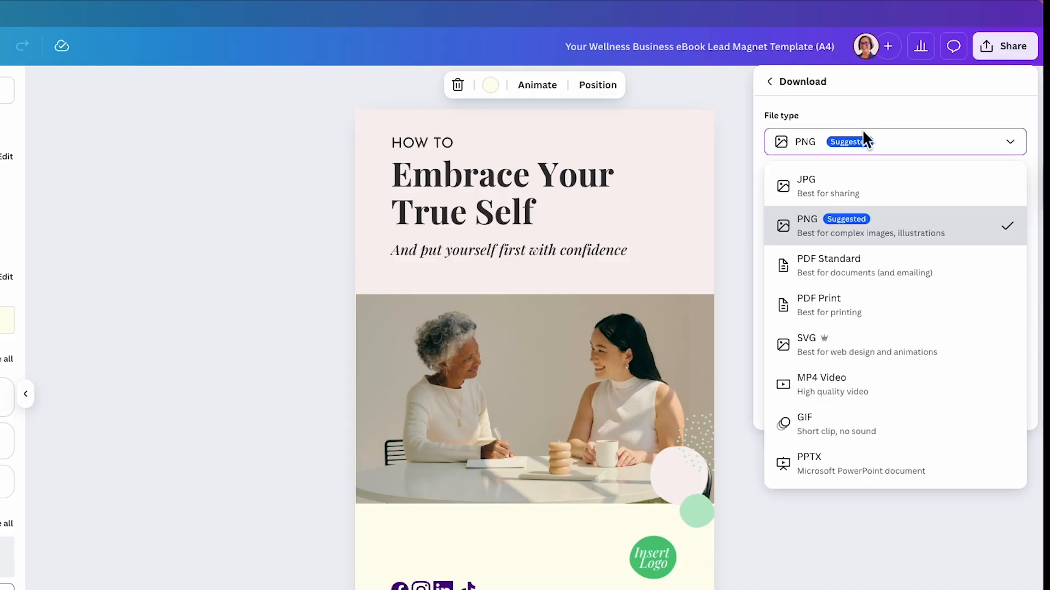
pyautogui.click(830, 261)
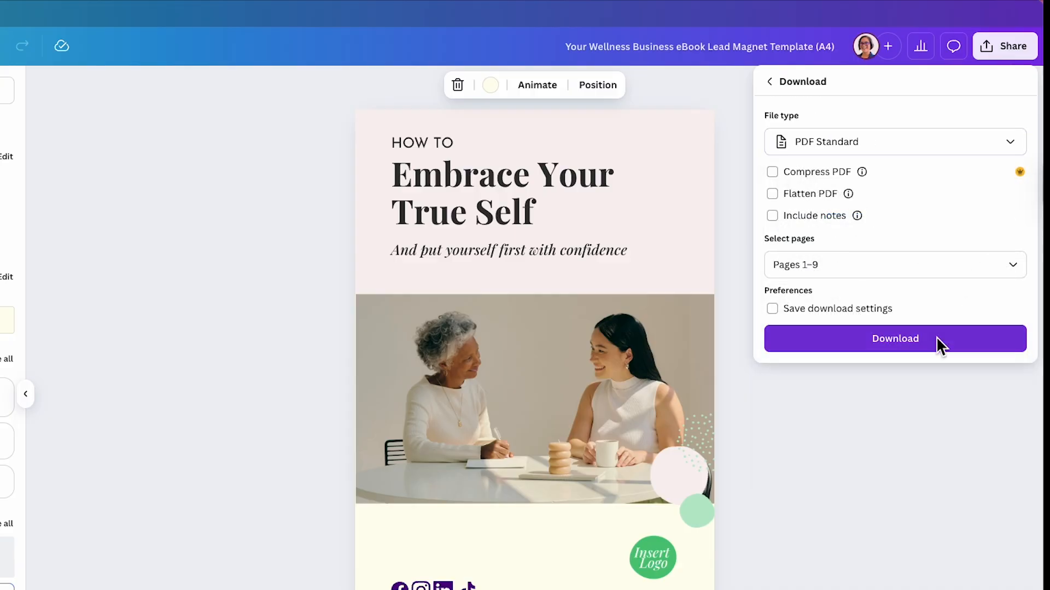
pyautogui.click(918, 333)
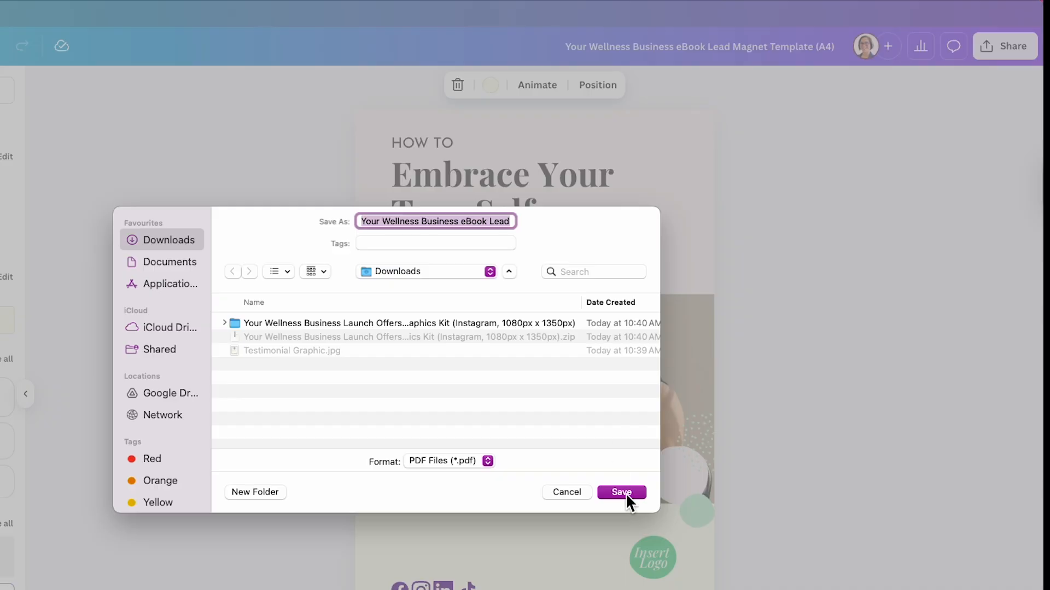
pyautogui.click(621, 492)
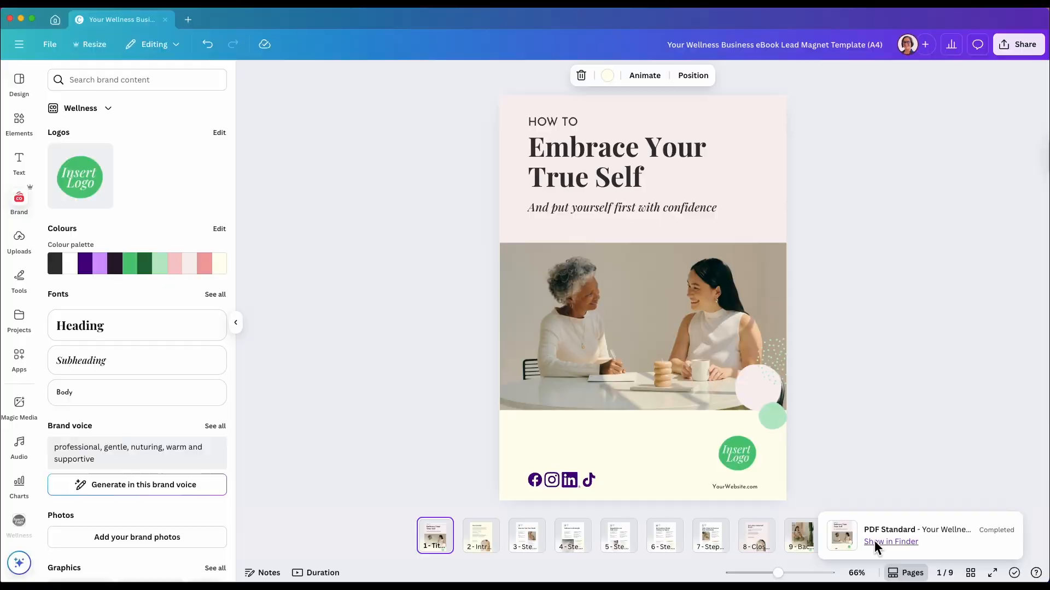
pyautogui.click(880, 542)
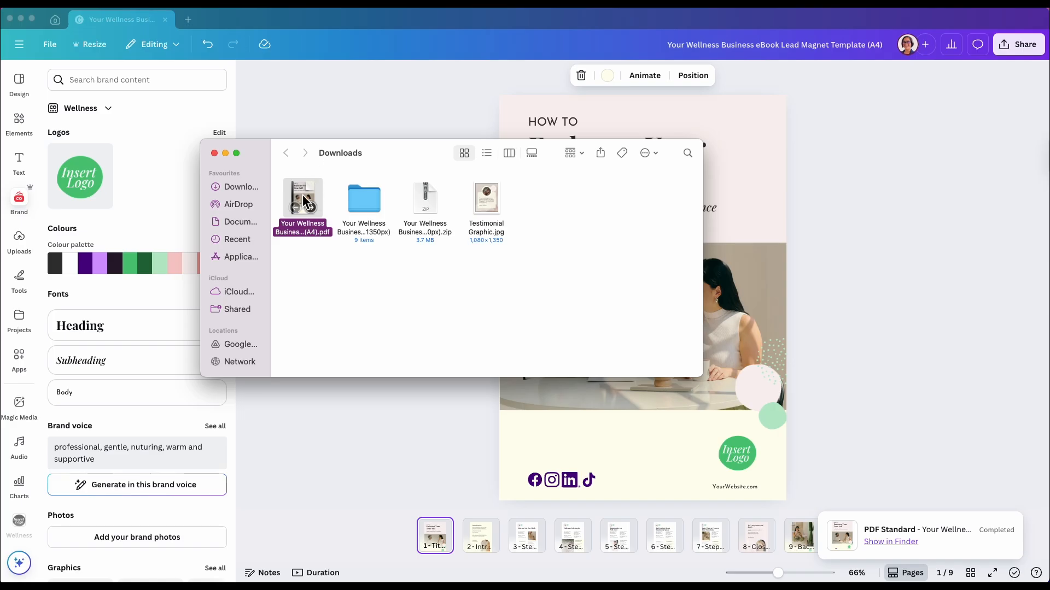